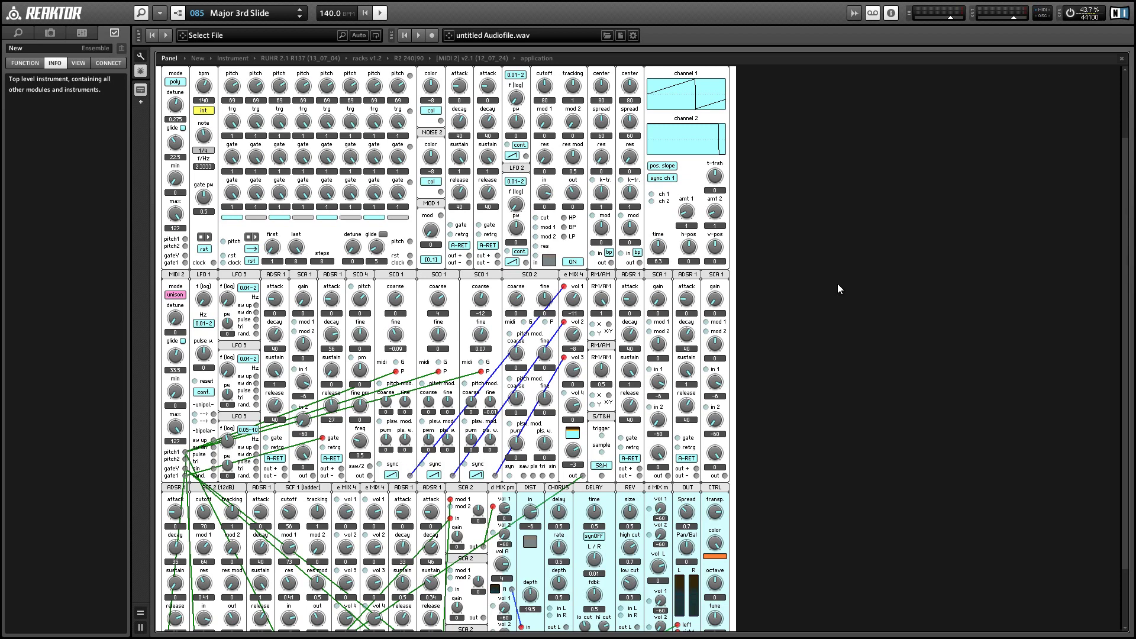
Load the RUHR preset '1 - init' from the Herw 1 presets so all modules start unwired.
{"action": "scroll", "coordinate": [837, 333], "scroll_direction": "up", "scroll_amount": 3}
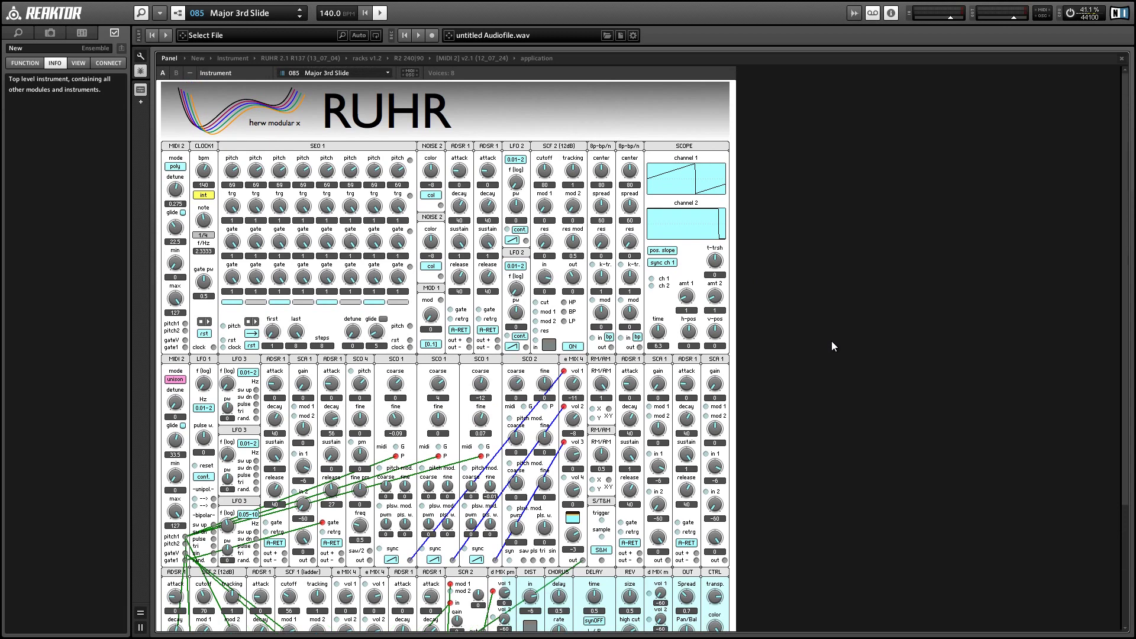
{"action": "scroll", "coordinate": [822, 350], "scroll_direction": "down", "scroll_amount": 5}
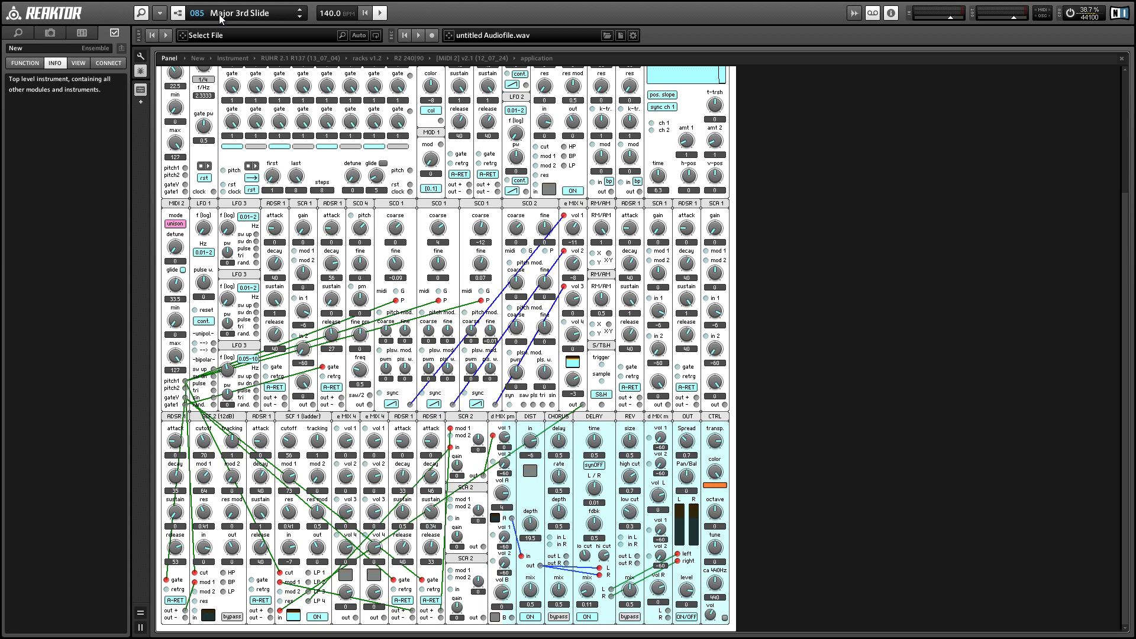
{"action": "left_click", "coordinate": [220, 17]}
{"action": "mouse_move", "coordinate": [254, 32]}
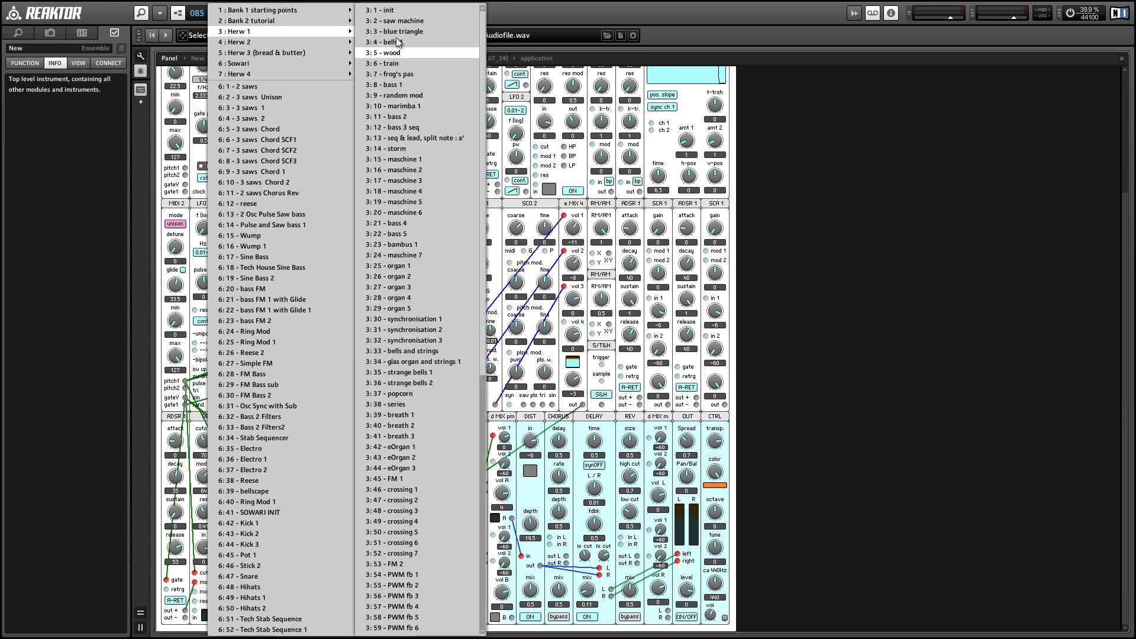
{"action": "left_click", "coordinate": [380, 11]}
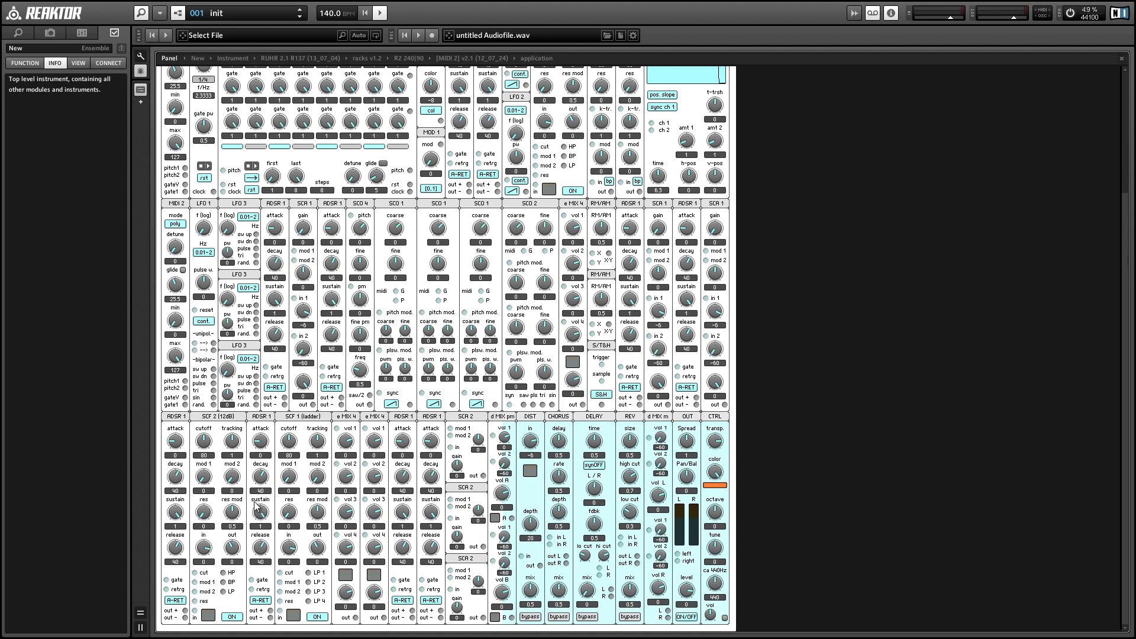
{"action": "left_click", "coordinate": [187, 382]}
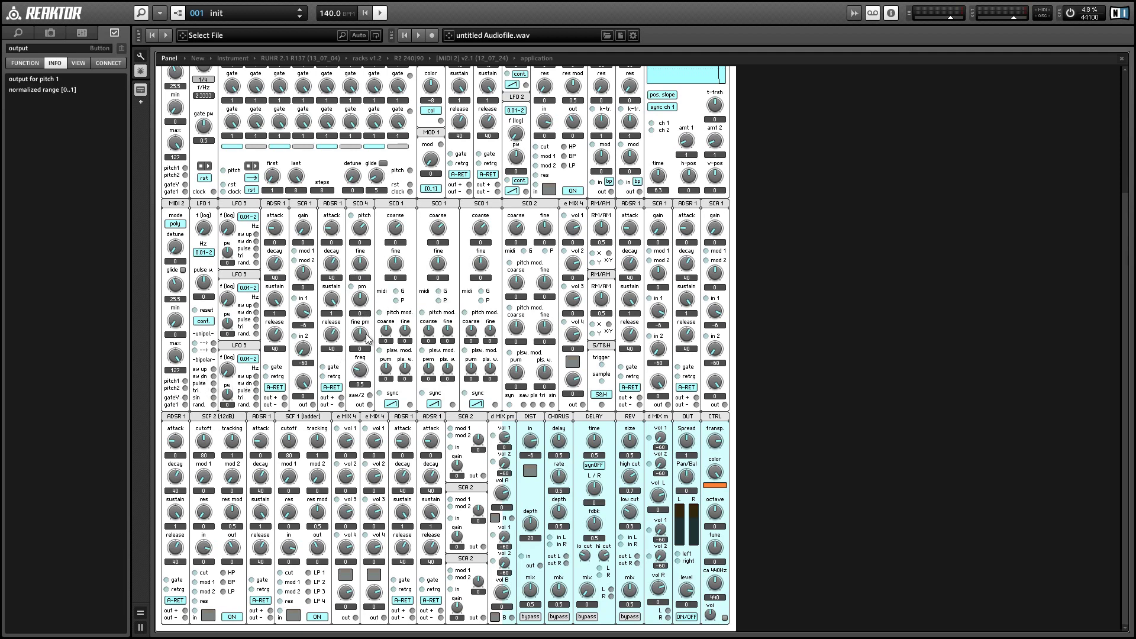
{"action": "left_click", "coordinate": [396, 300]}
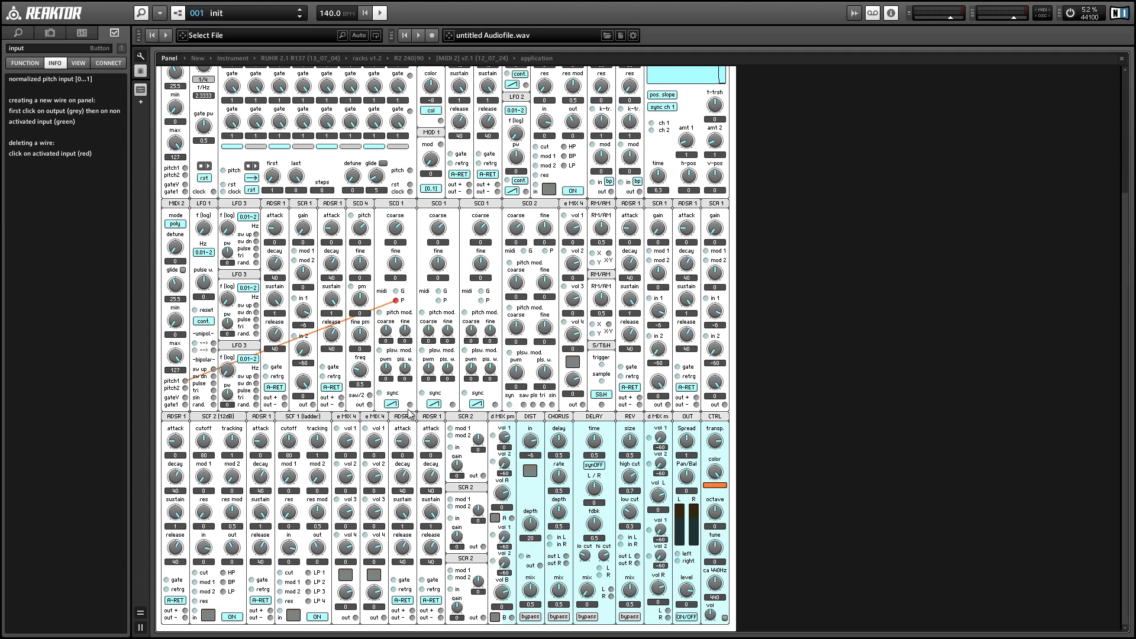
{"action": "left_click", "coordinate": [396, 301]}
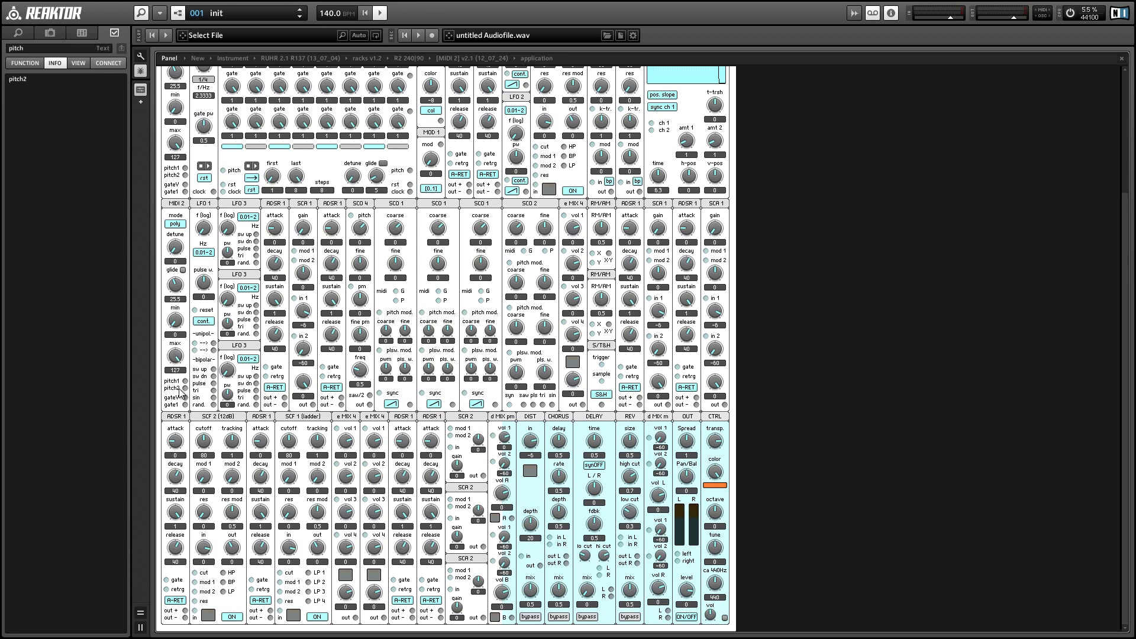
Set MIDI 2 detune to 0 and check what the gateV and gate1 outputs do.
{"action": "mouse_move", "coordinate": [187, 393]}
{"action": "left_click_drag", "start_coordinate": [180, 229], "coordinate": [184, 240]}
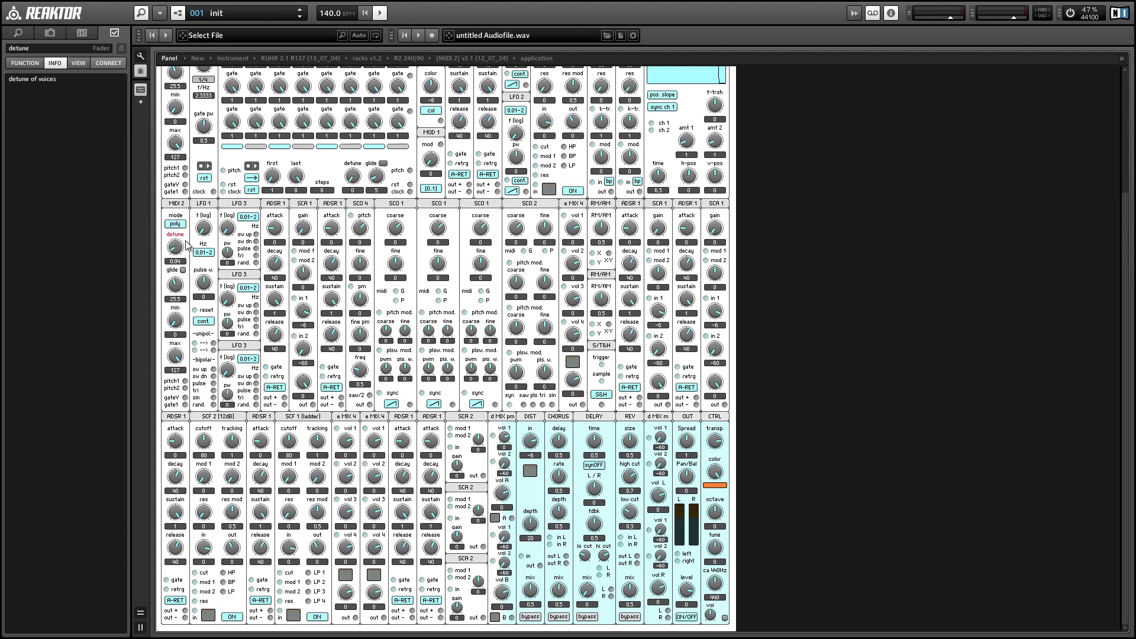
{"action": "left_click", "coordinate": [178, 401]}
{"action": "left_click", "coordinate": [177, 408]}
Wire pitch1 into SCO 1's pitch input and gateV into ADSR 1's gate input.
{"action": "mouse_move", "coordinate": [402, 209]}
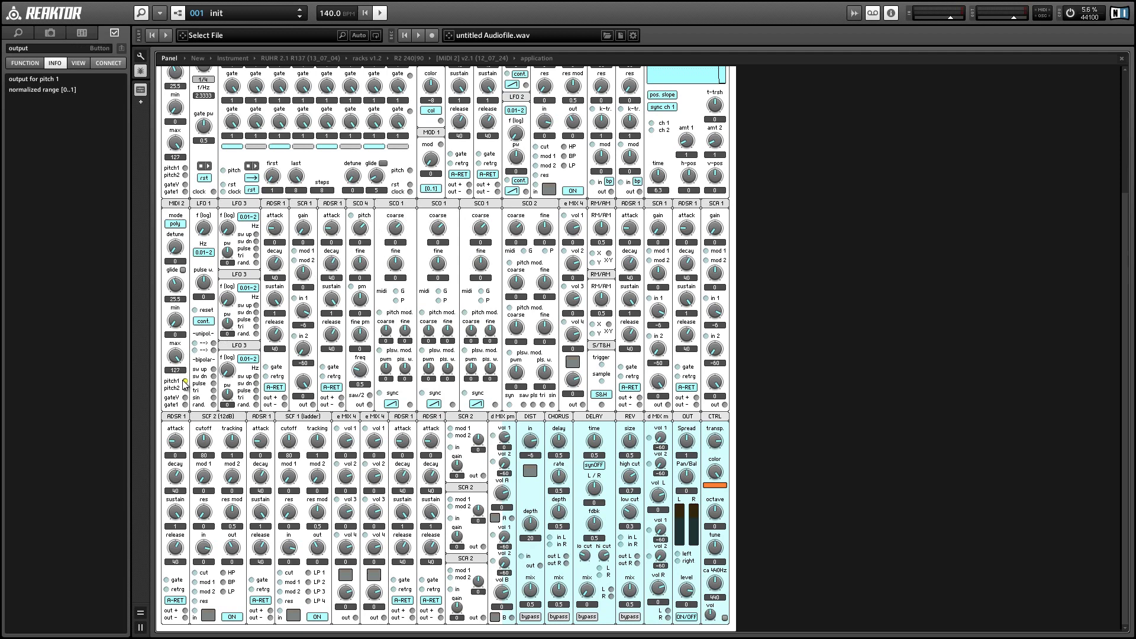
{"action": "left_click", "coordinate": [396, 301]}
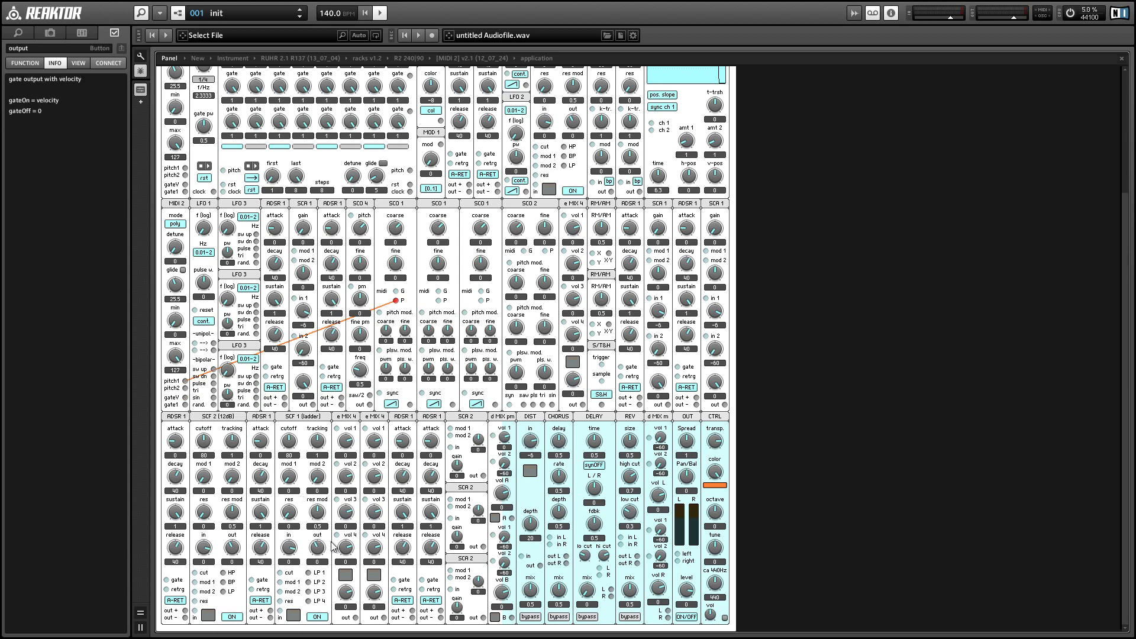
{"action": "left_click", "coordinate": [395, 581]}
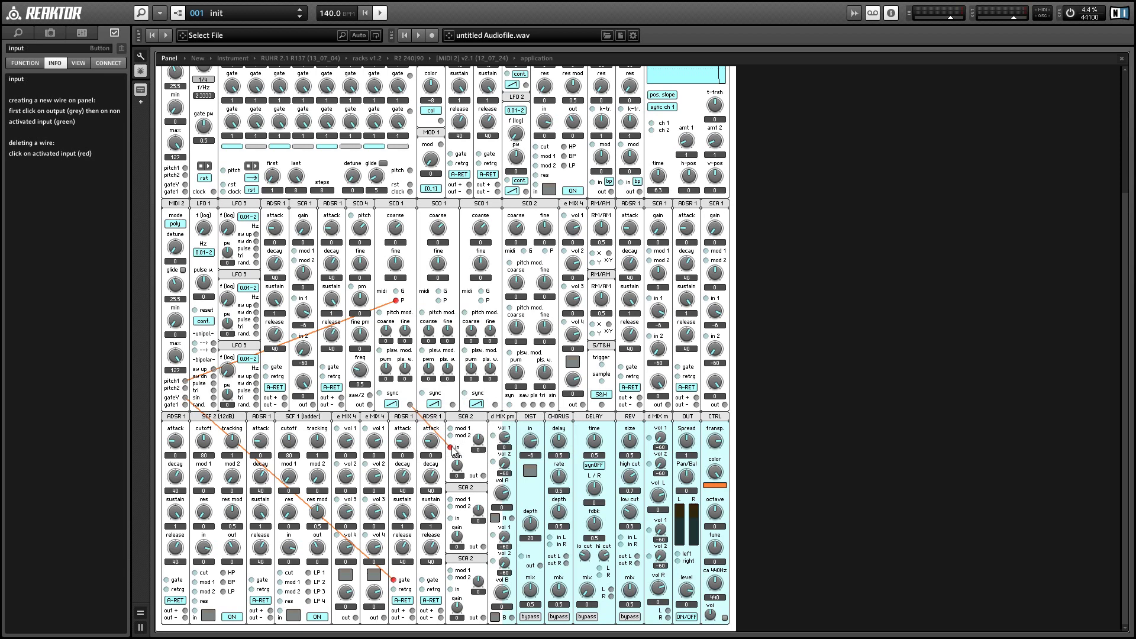
Feed SCO 1 into SCA 2's input, with ADSR 1 out+ modulating SCA 2 mod 1.
{"action": "left_click", "coordinate": [451, 447]}
{"action": "left_click", "coordinate": [412, 611]}
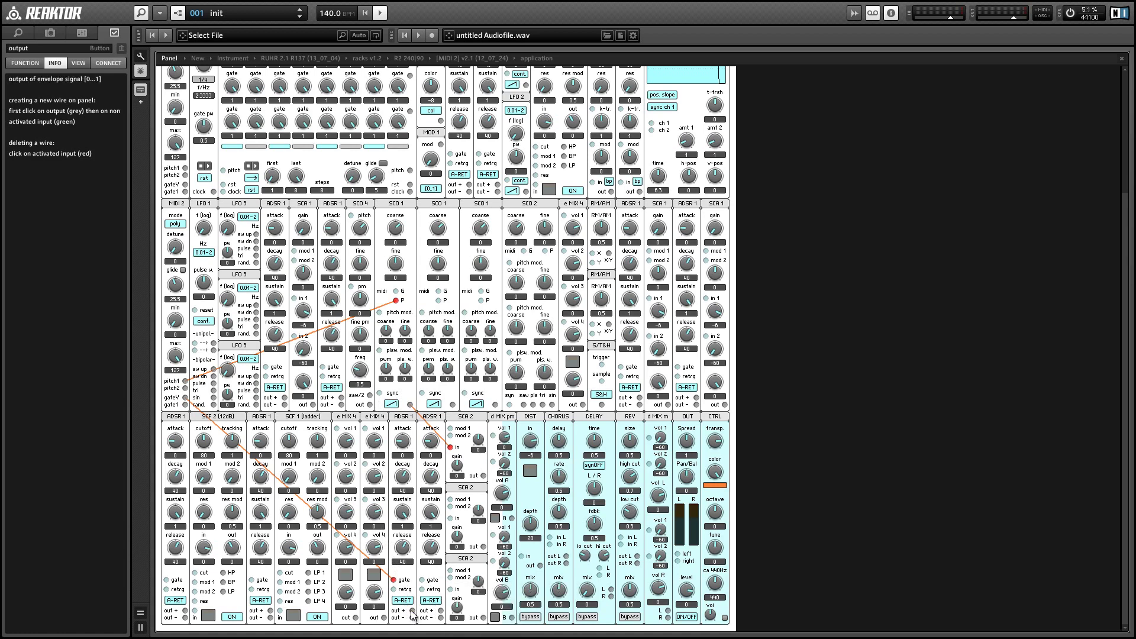
{"action": "left_click", "coordinate": [451, 429]}
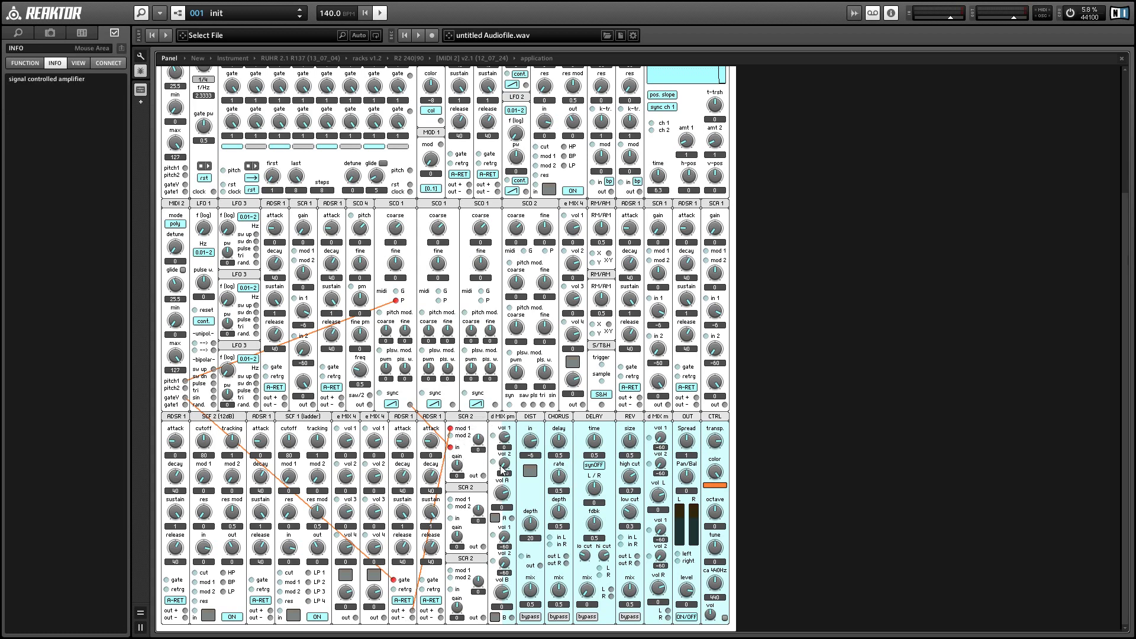
Connect SCA 2's output to both OUT left and OUT right.
{"action": "left_click", "coordinate": [484, 476]}
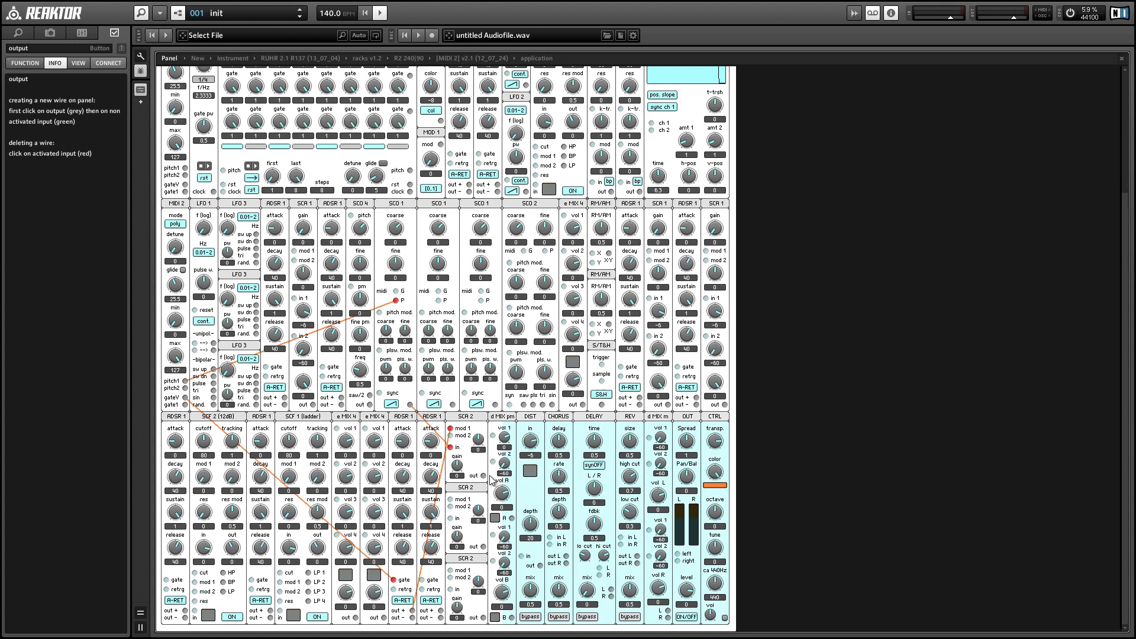
{"action": "left_click", "coordinate": [678, 554]}
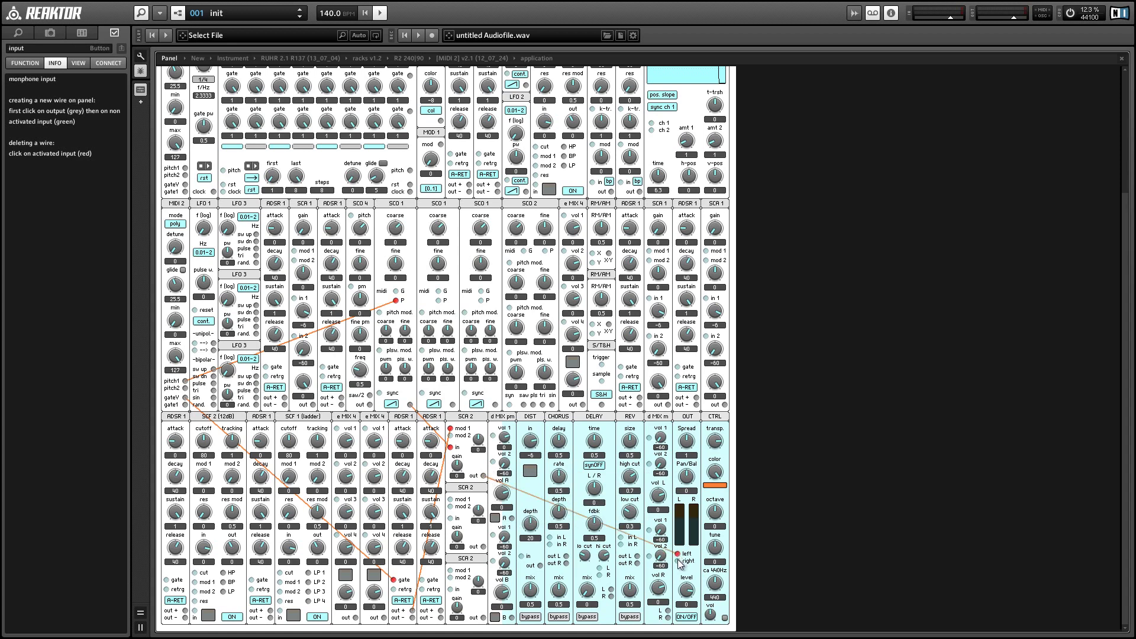
{"action": "left_click", "coordinate": [678, 561]}
Route SCA 2 into d MIX pm vol 1, cable the mixer to the outputs, and make SCO 1 pulse.
{"action": "left_click", "coordinate": [485, 476]}
{"action": "left_click", "coordinate": [493, 436]}
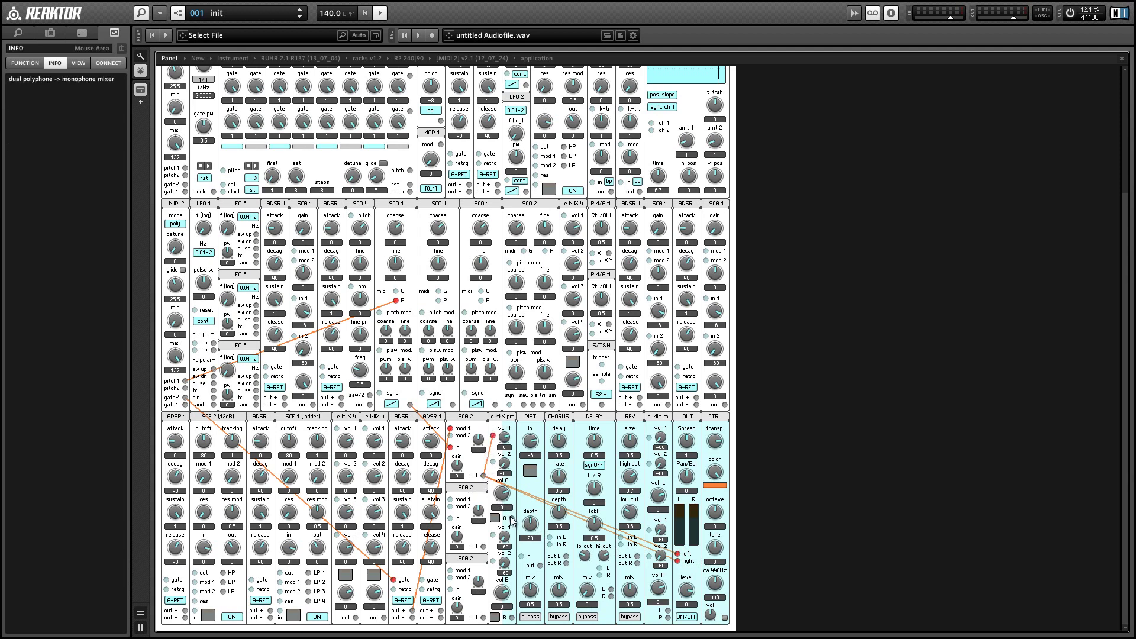
{"action": "left_click", "coordinate": [679, 560]}
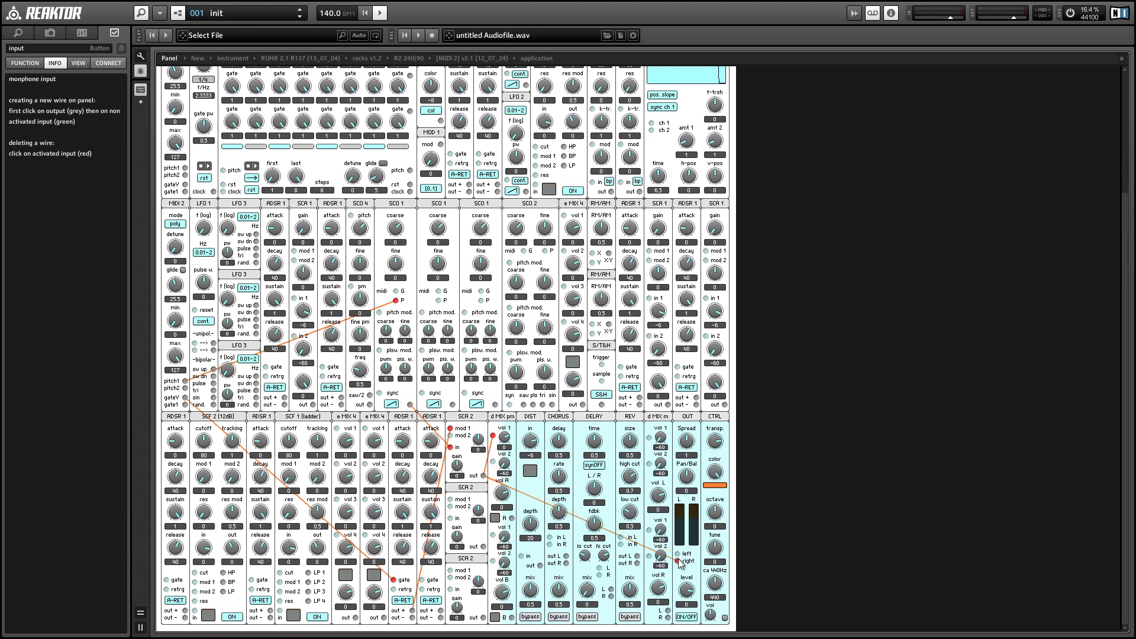
{"action": "left_click", "coordinate": [681, 563]}
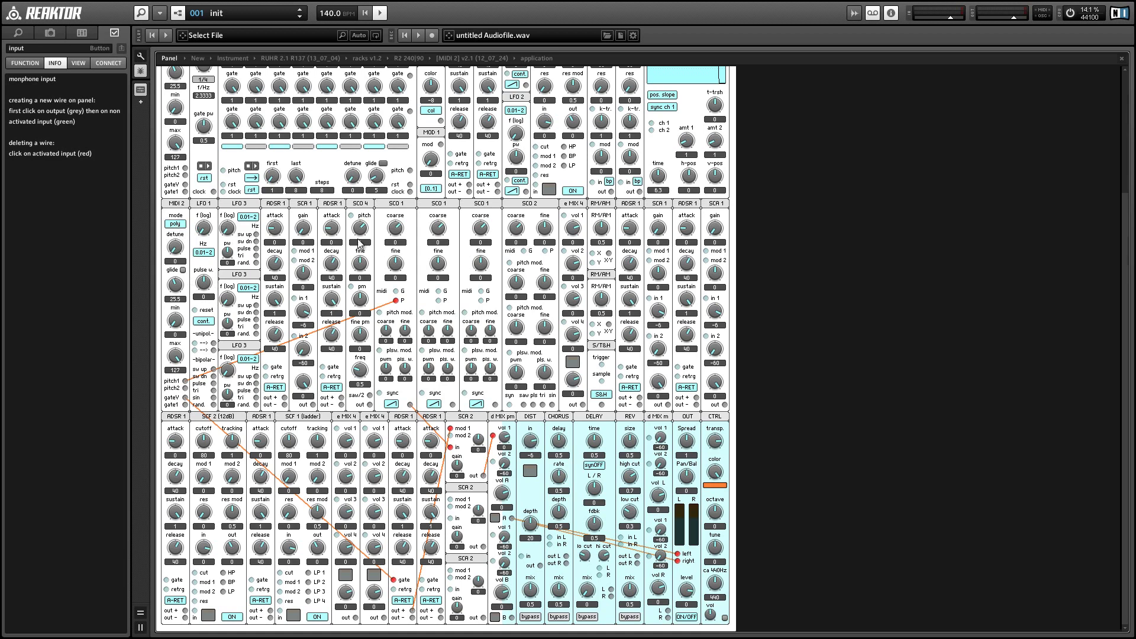
{"action": "left_click", "coordinate": [391, 404]}
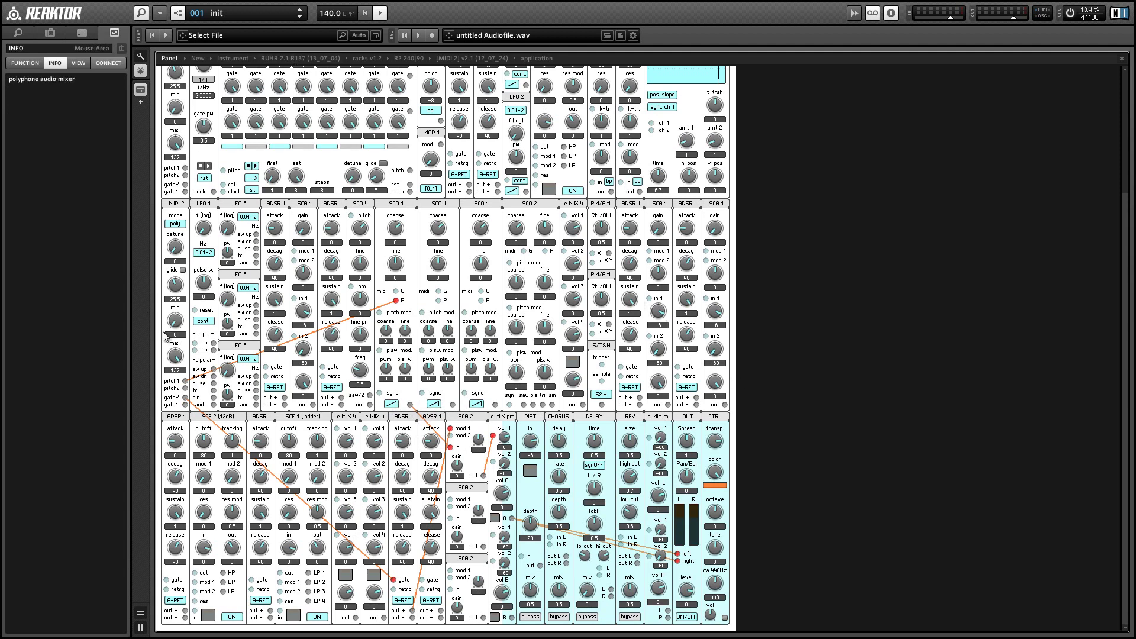
Connect MIDI pitch1 to the pitch inputs of the second, third and SCO 2 oscillators.
{"action": "left_click", "coordinate": [186, 382]}
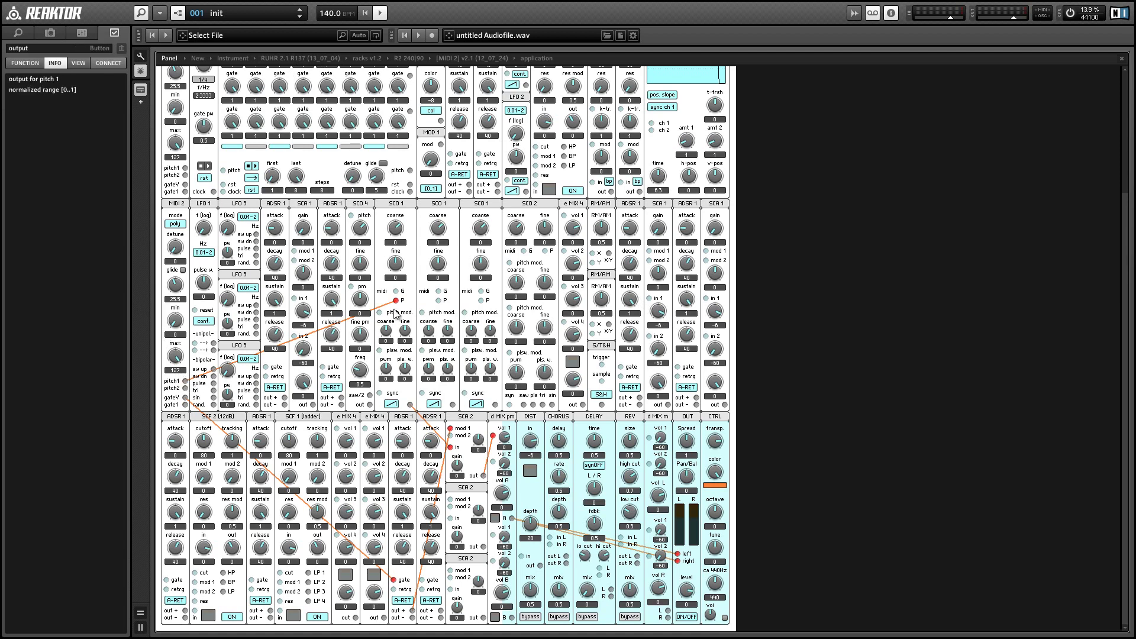
{"action": "left_click", "coordinate": [439, 300]}
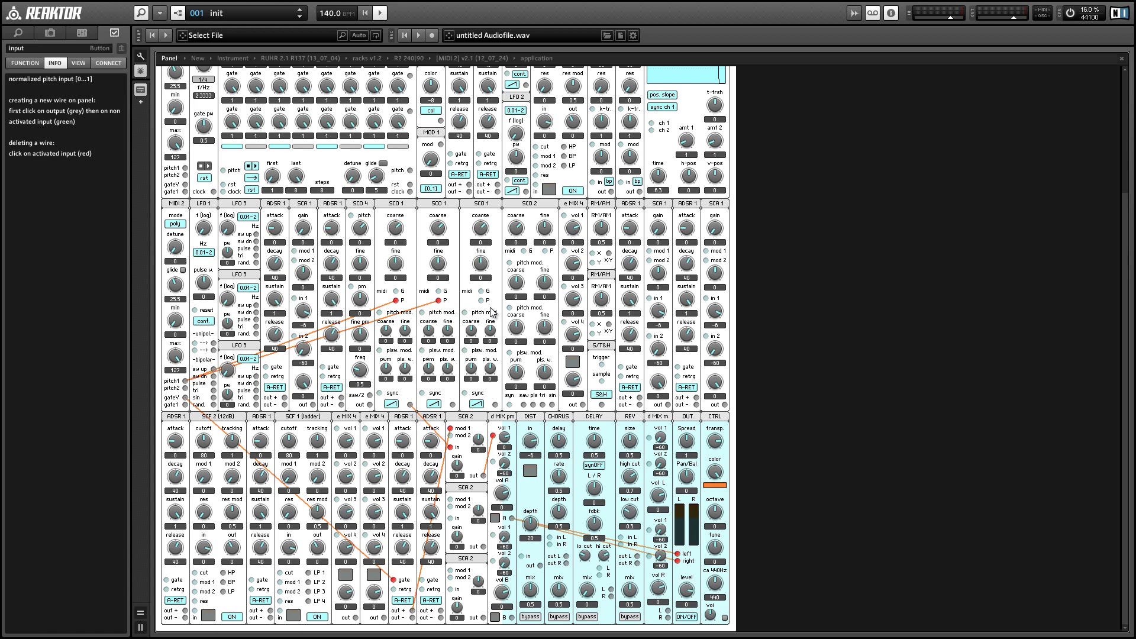
{"action": "left_click", "coordinate": [482, 301]}
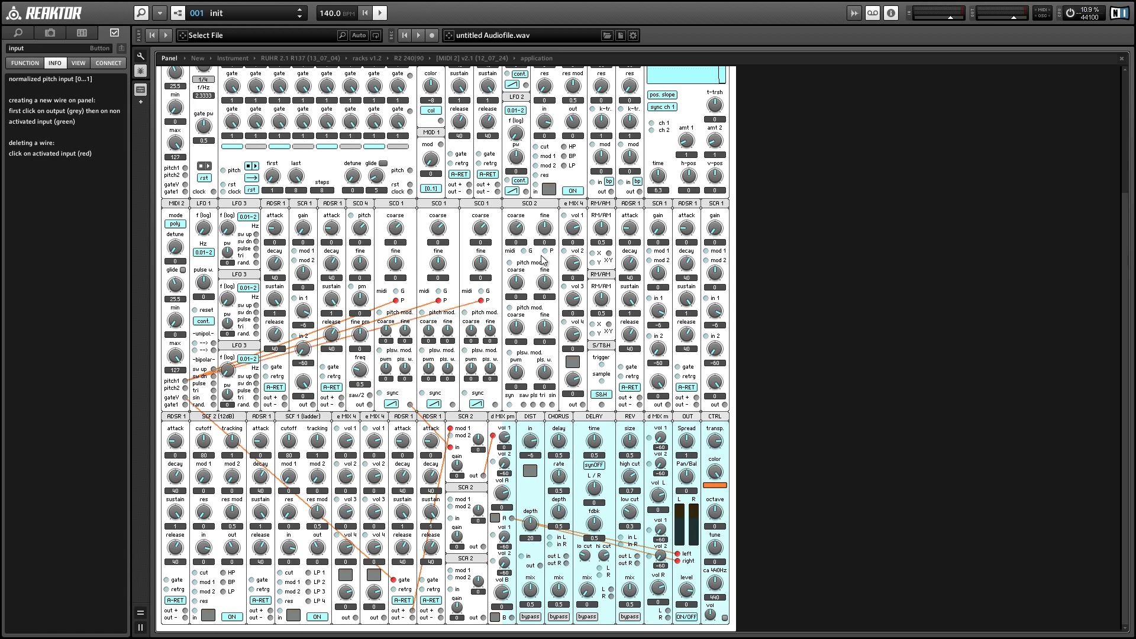
{"action": "left_click", "coordinate": [545, 251]}
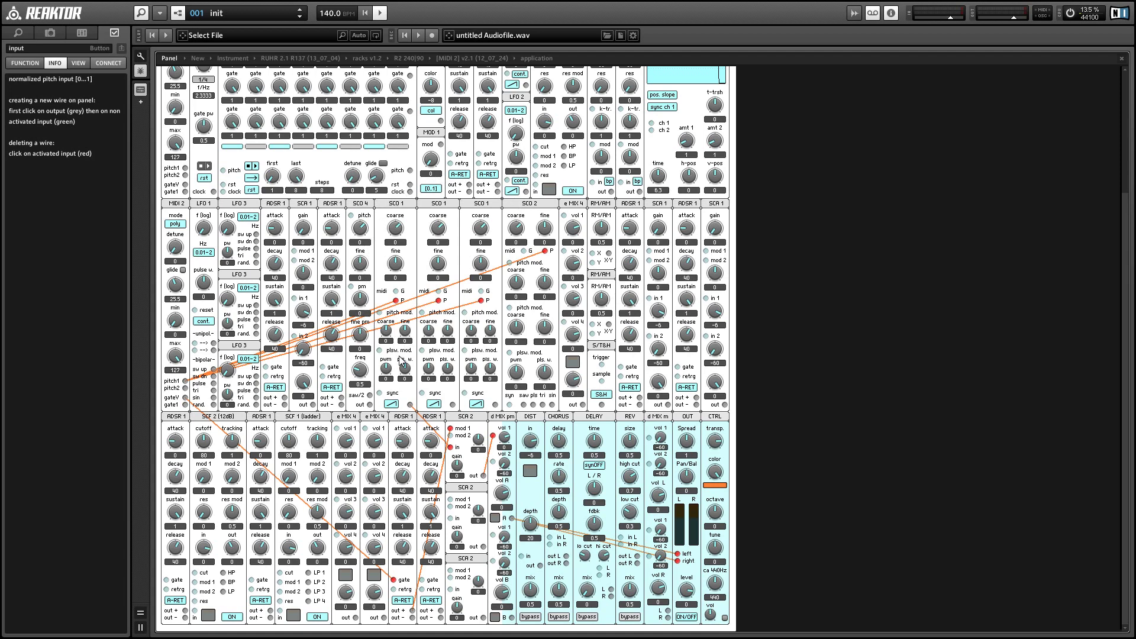
Feed the four oscillators into e MIX 4 vol 1-4 and the mixer output into SCA 2.
{"action": "left_click", "coordinate": [411, 405]}
{"action": "left_click", "coordinate": [564, 215]}
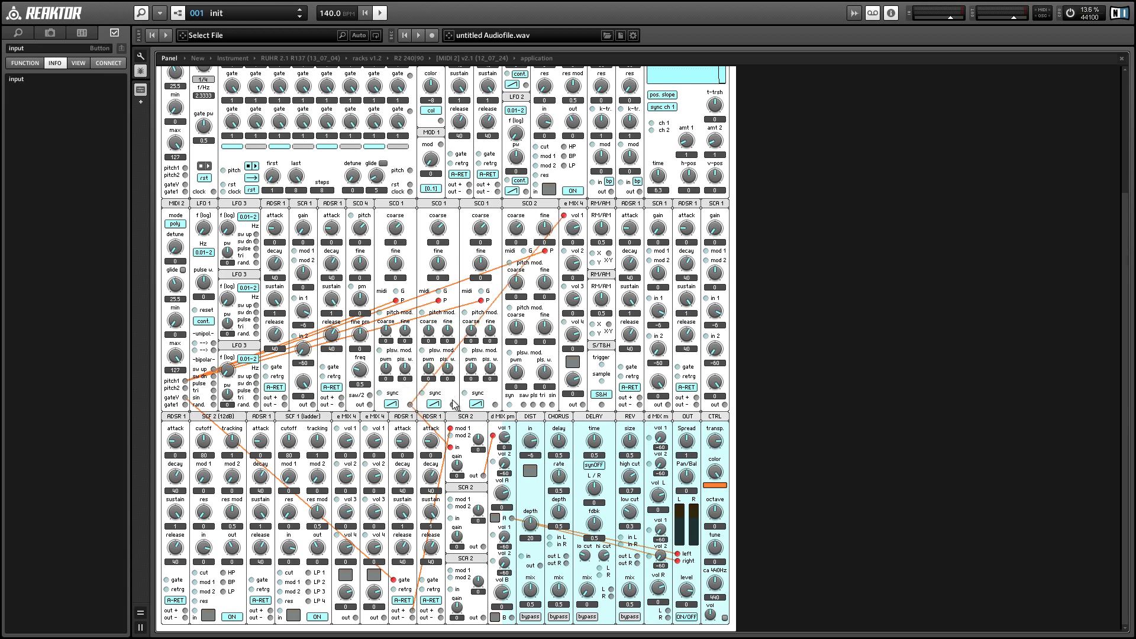
{"action": "left_click", "coordinate": [454, 404]}
{"action": "left_click", "coordinate": [564, 251]}
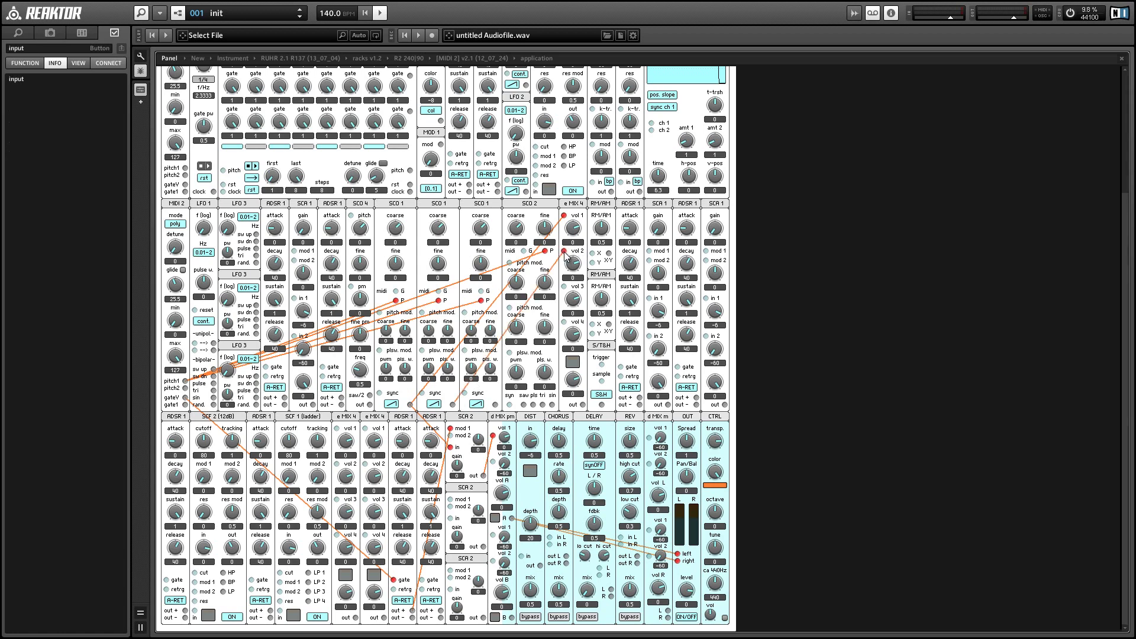
{"action": "left_click", "coordinate": [496, 405]}
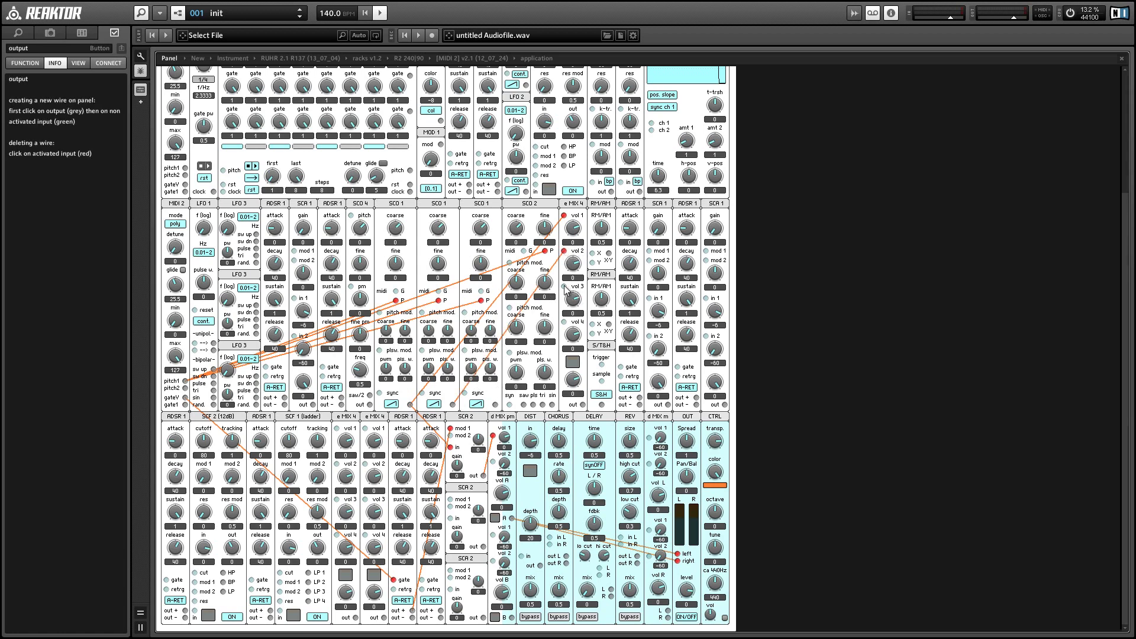
{"action": "left_click", "coordinate": [564, 287]}
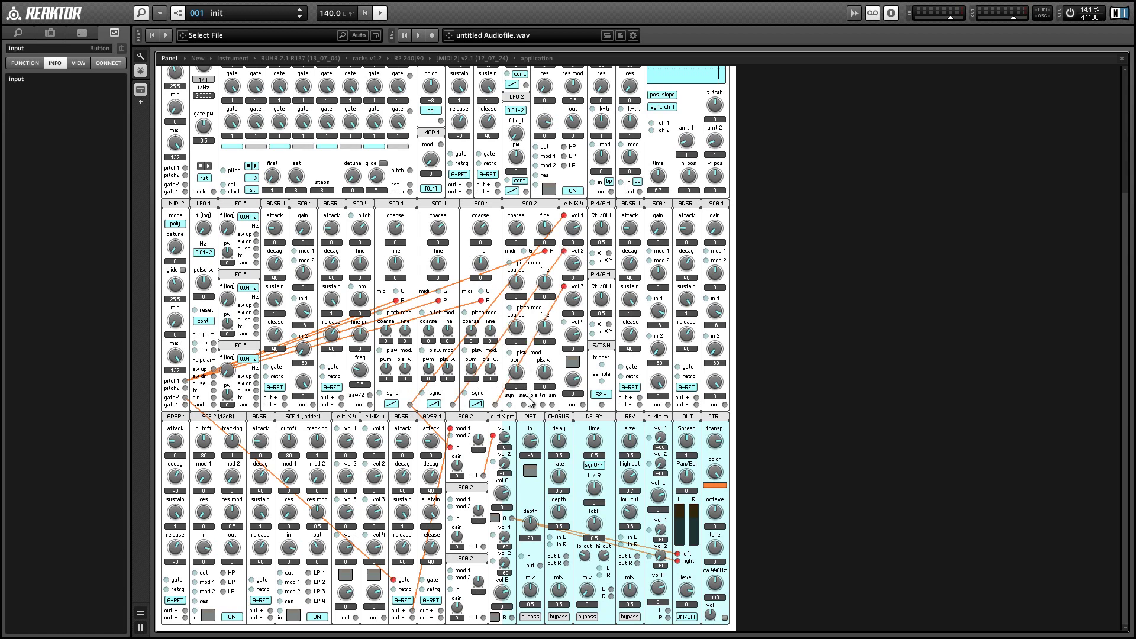
{"action": "left_click", "coordinate": [533, 405]}
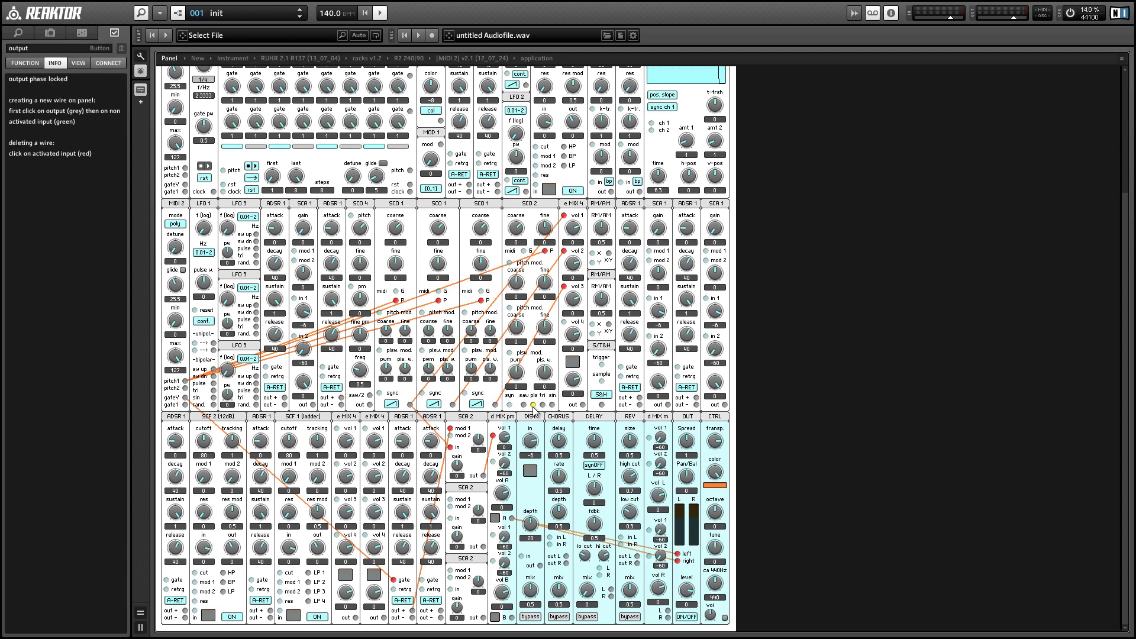
{"action": "left_click", "coordinate": [564, 322]}
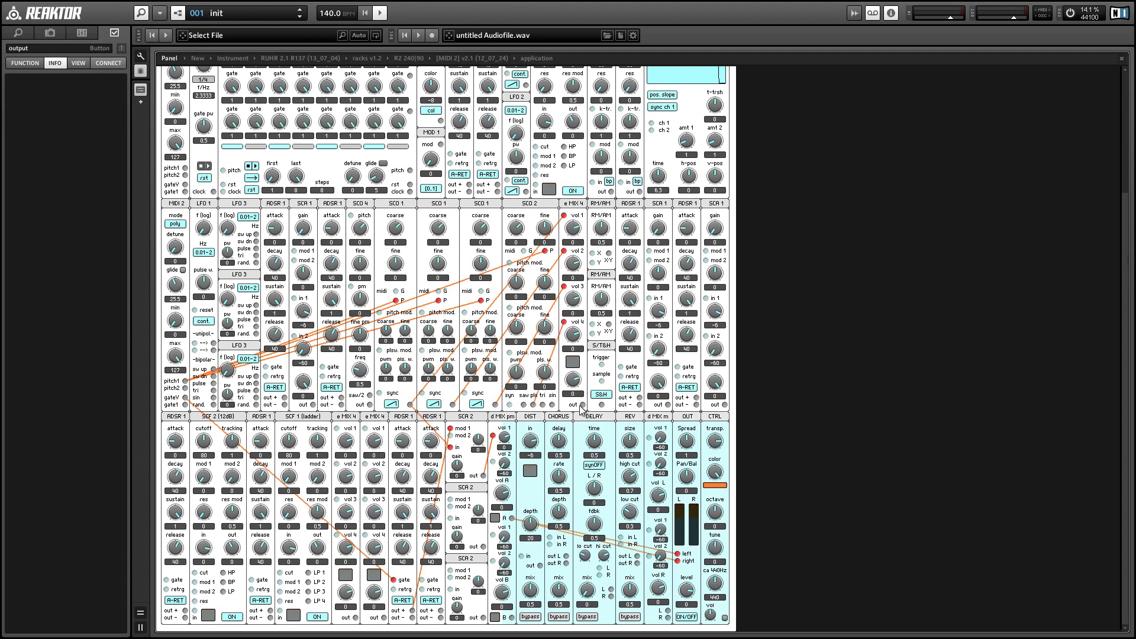
{"action": "left_click", "coordinate": [454, 448]}
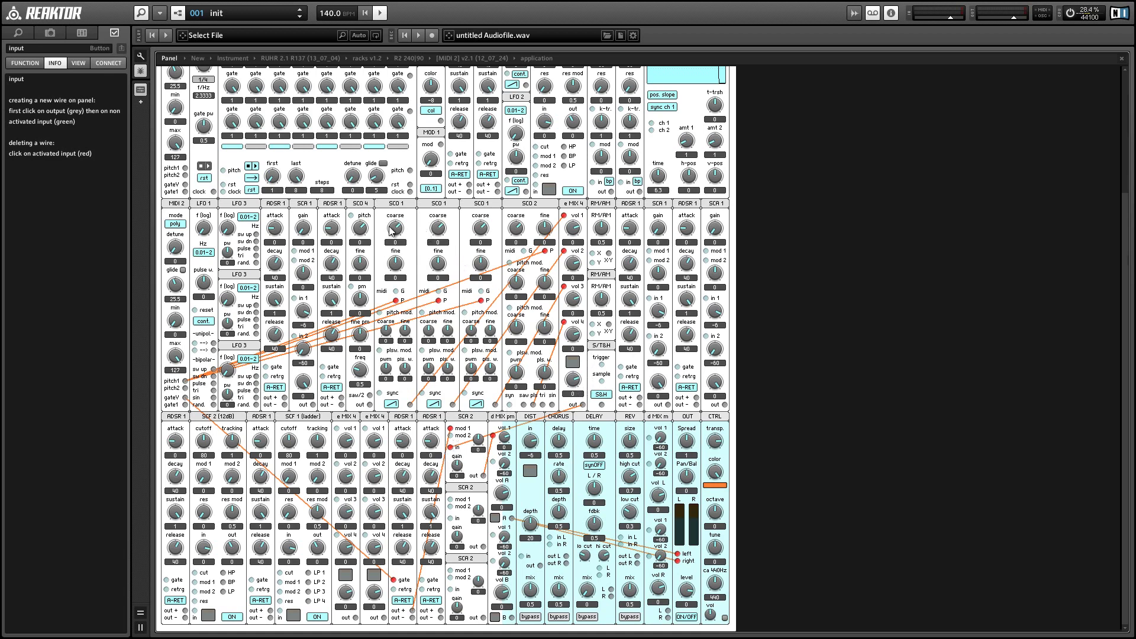
Set both SCO 1 coarse knobs to -12, fine to -0.06 and 0.08, and SCO 2 coarse to 7.
{"action": "left_click_drag", "start_coordinate": [401, 230], "coordinate": [405, 236]}
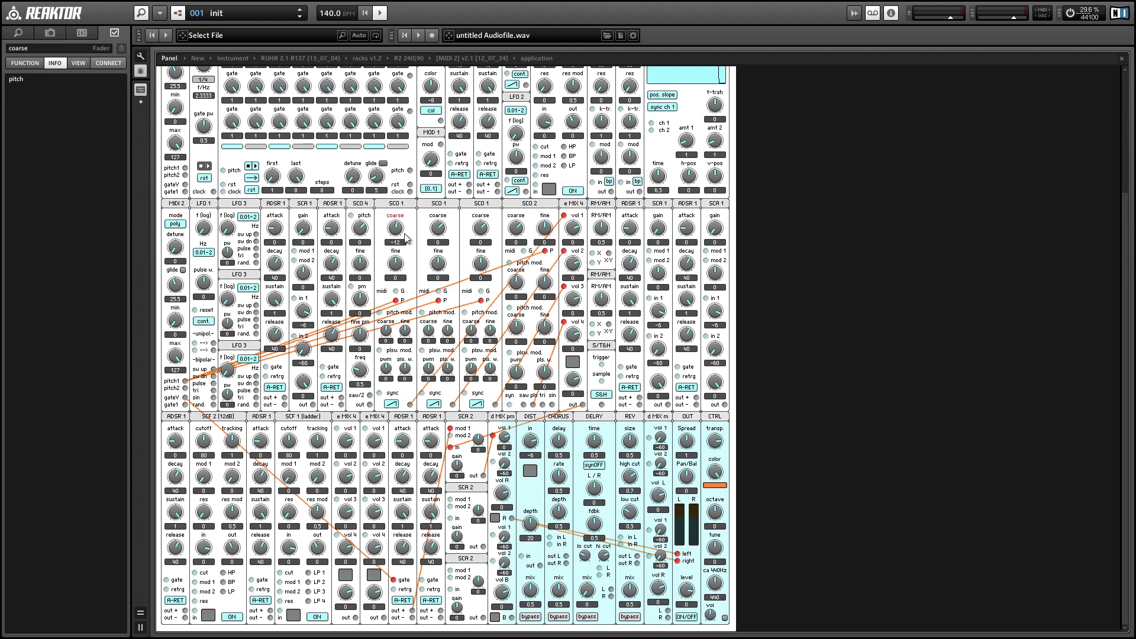
{"action": "left_click_drag", "start_coordinate": [444, 234], "coordinate": [449, 246]}
{"action": "left_click_drag", "start_coordinate": [439, 264], "coordinate": [405, 274]}
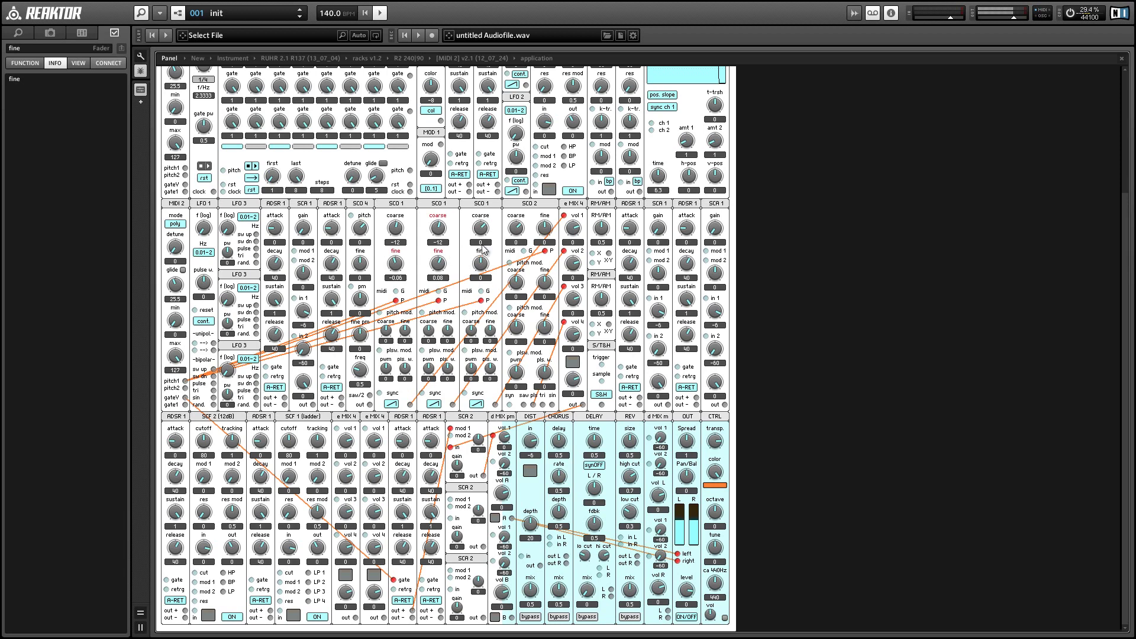
{"action": "left_click_drag", "start_coordinate": [524, 233], "coordinate": [523, 231]}
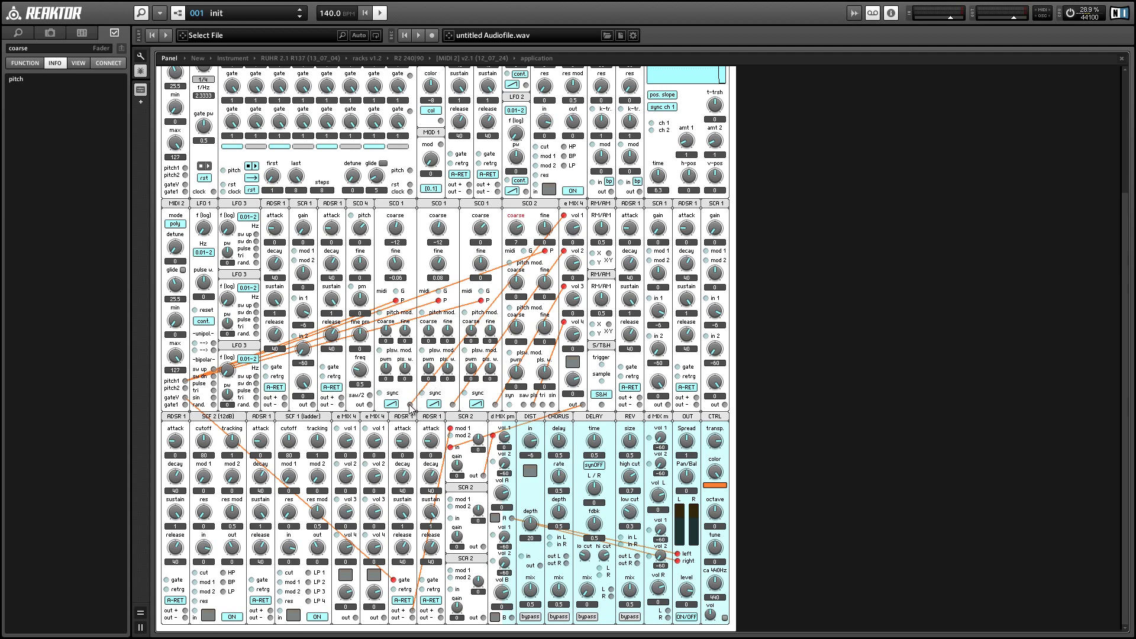
Set the pulse width modulation amount on SCO 2.
{"action": "left_click", "coordinate": [510, 353]}
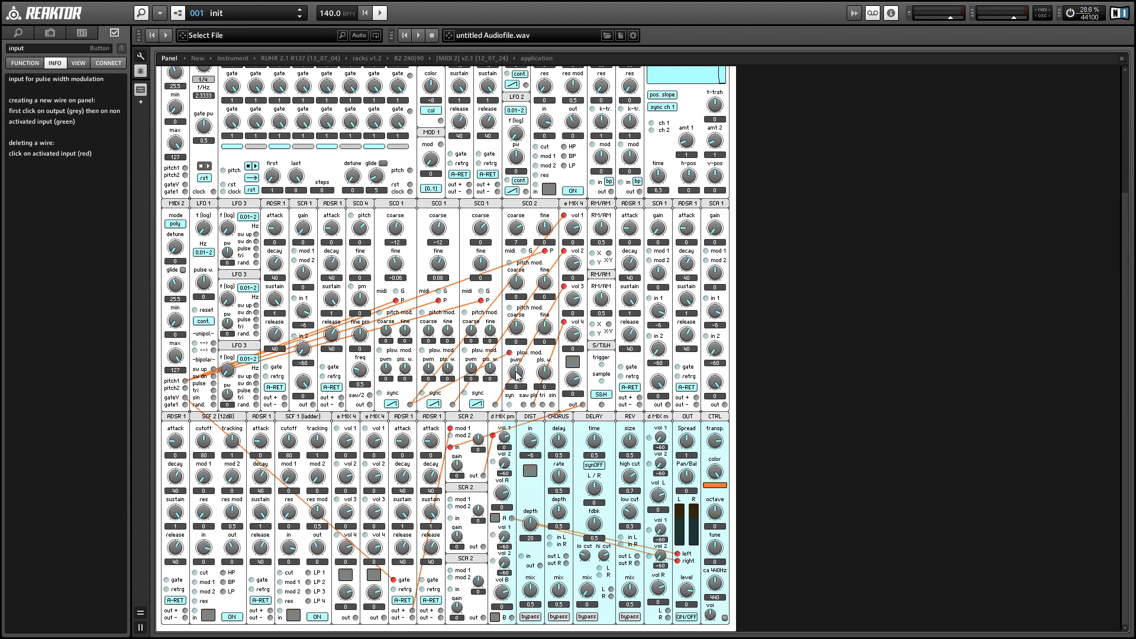
{"action": "left_click_drag", "start_coordinate": [519, 375], "coordinate": [512, 398]}
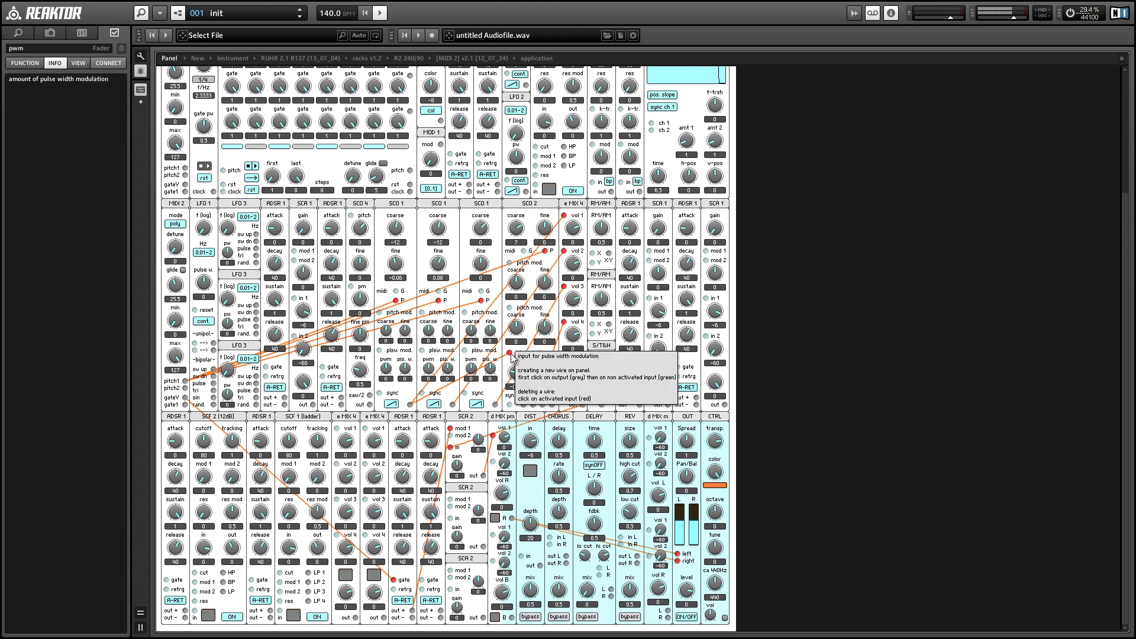
{"action": "left_click", "coordinate": [511, 354]}
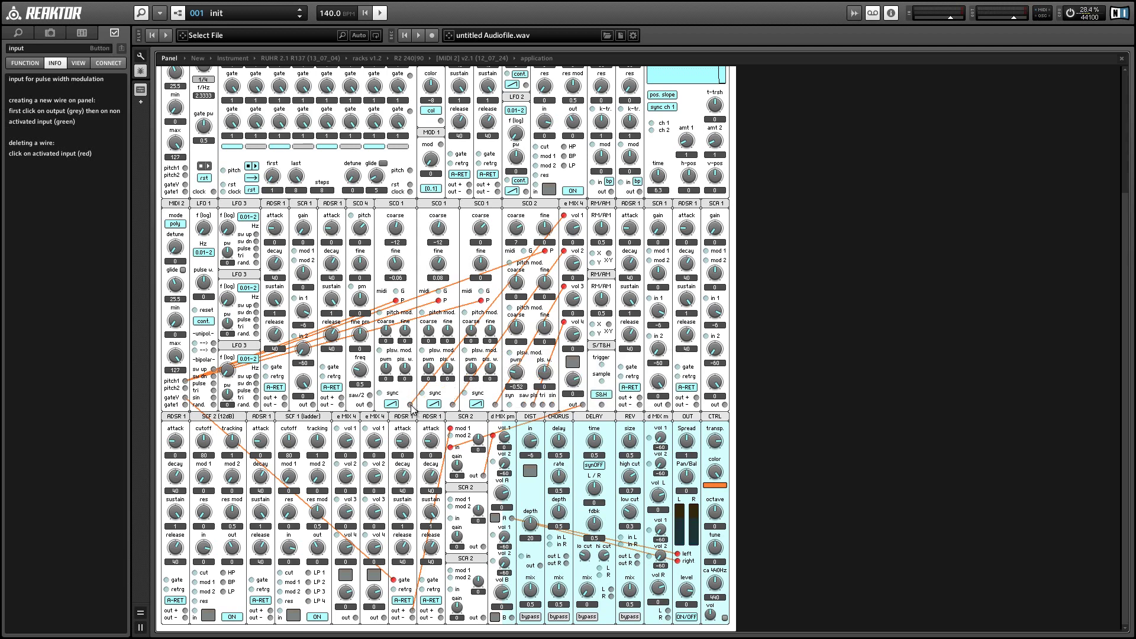
Wire SCO 1's output into SCO 2's pwm input and switch that SCO 1 from saw to pulse.
{"action": "left_click", "coordinate": [411, 405]}
{"action": "left_click", "coordinate": [510, 354]}
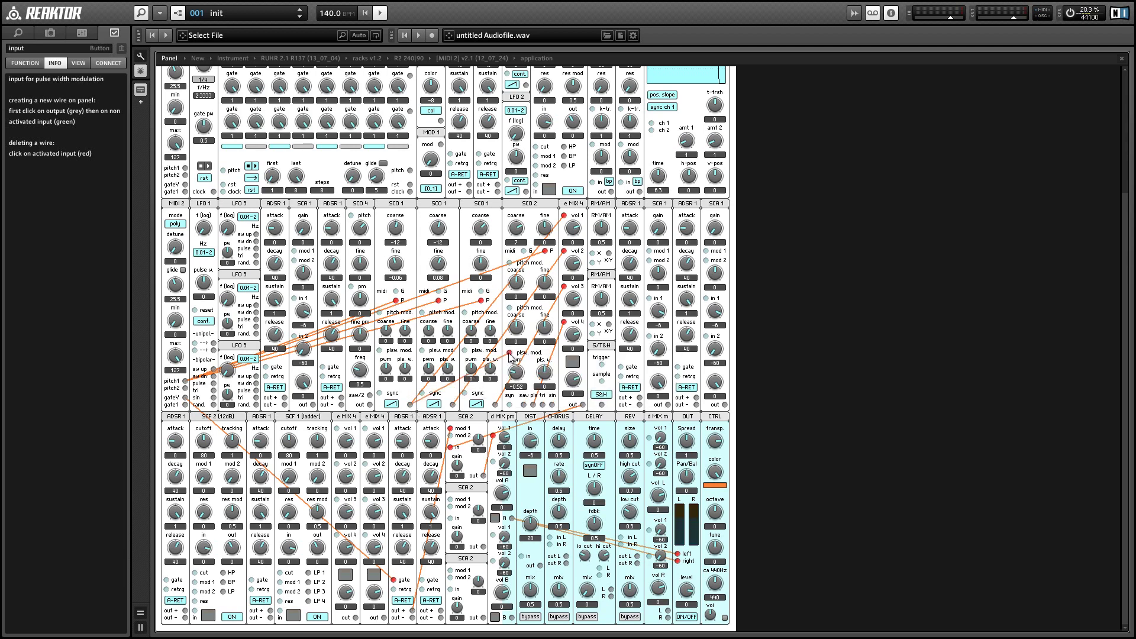
{"action": "left_click", "coordinate": [398, 405]}
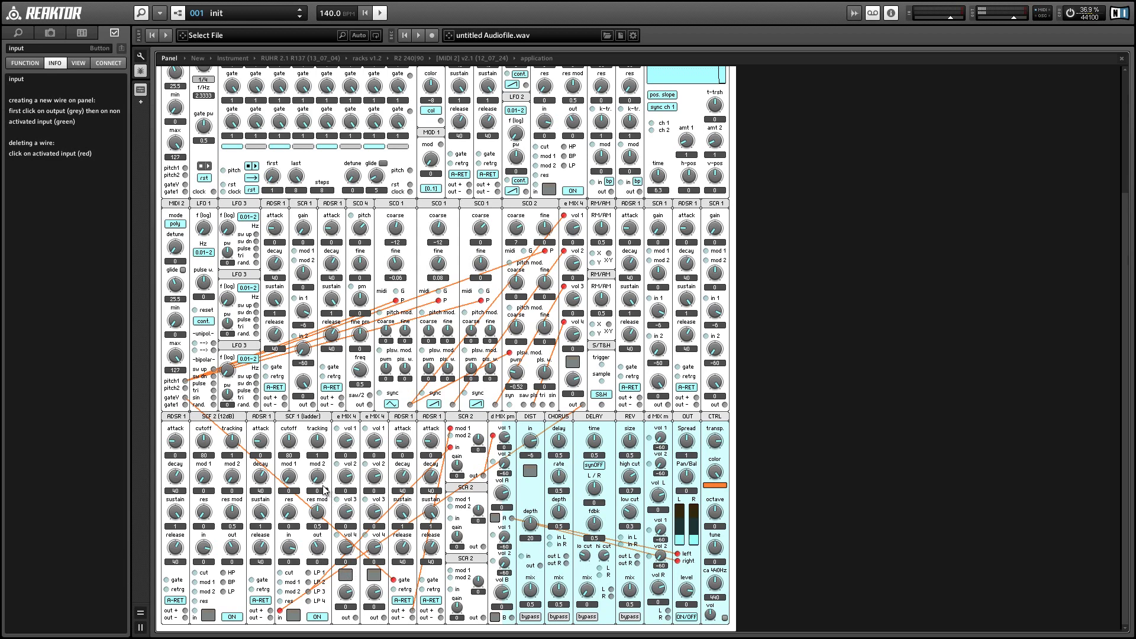
Set SCF 1 ladder cutoff to 112, resonance to 0.41 and key tracking to about 0.25.
{"action": "left_click_drag", "start_coordinate": [290, 450], "coordinate": [327, 458]}
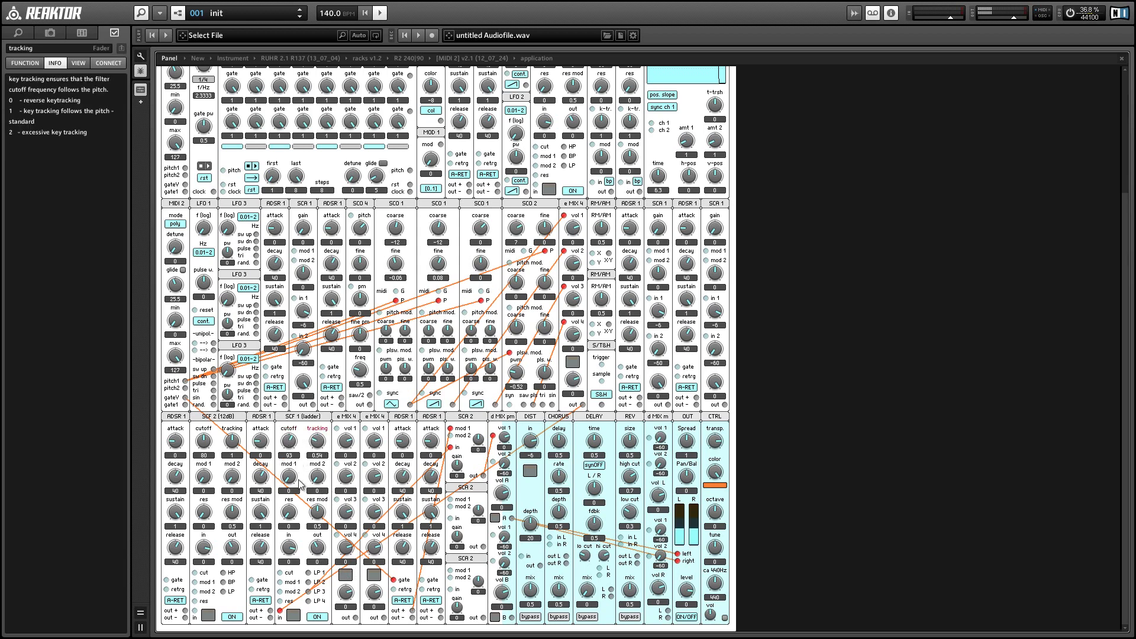
{"action": "left_click_drag", "start_coordinate": [289, 513], "coordinate": [289, 444]}
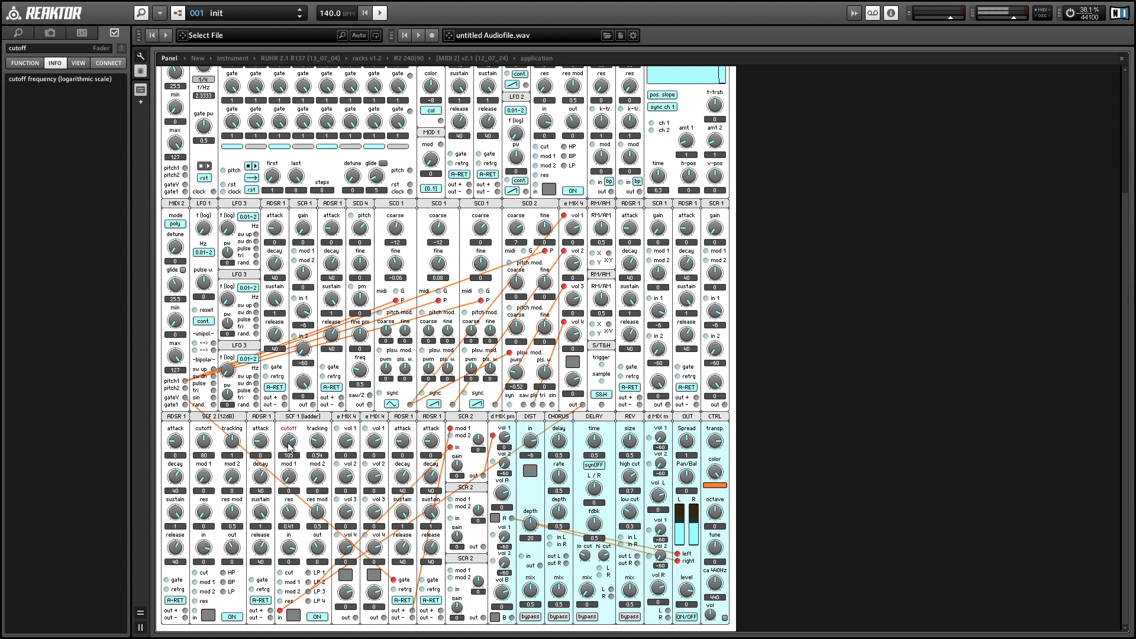
{"action": "left_click_drag", "start_coordinate": [289, 448], "coordinate": [315, 456]}
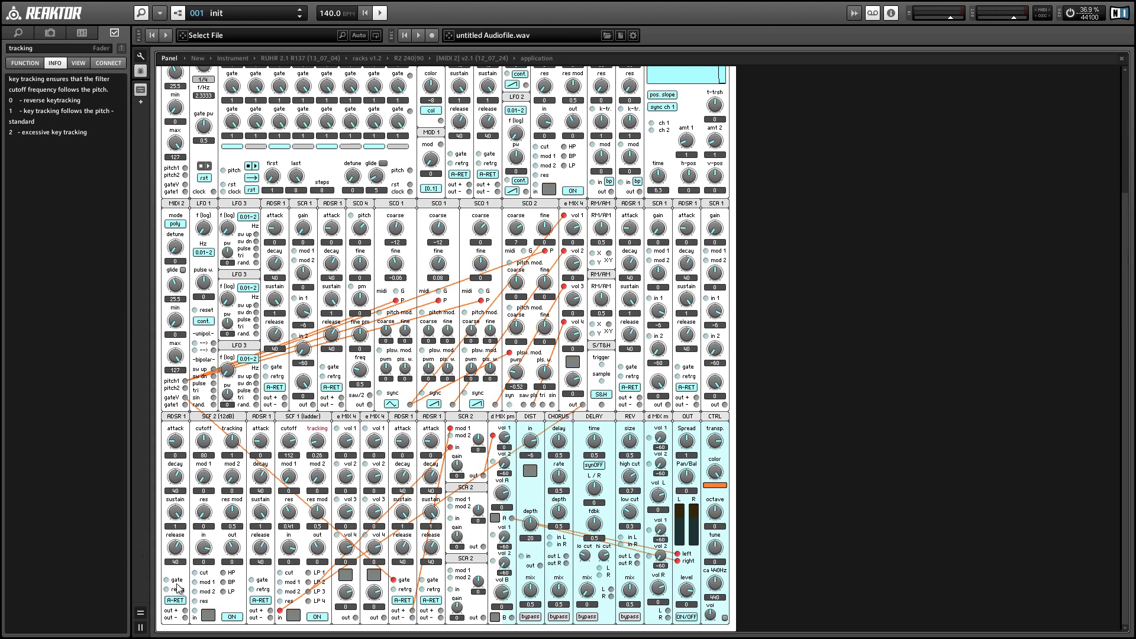
Gate ADSR 1 from MIDI gate1, route it to SCF 1 cutoff, set attack 51 and sustain 0.47.
{"action": "left_click", "coordinate": [185, 406]}
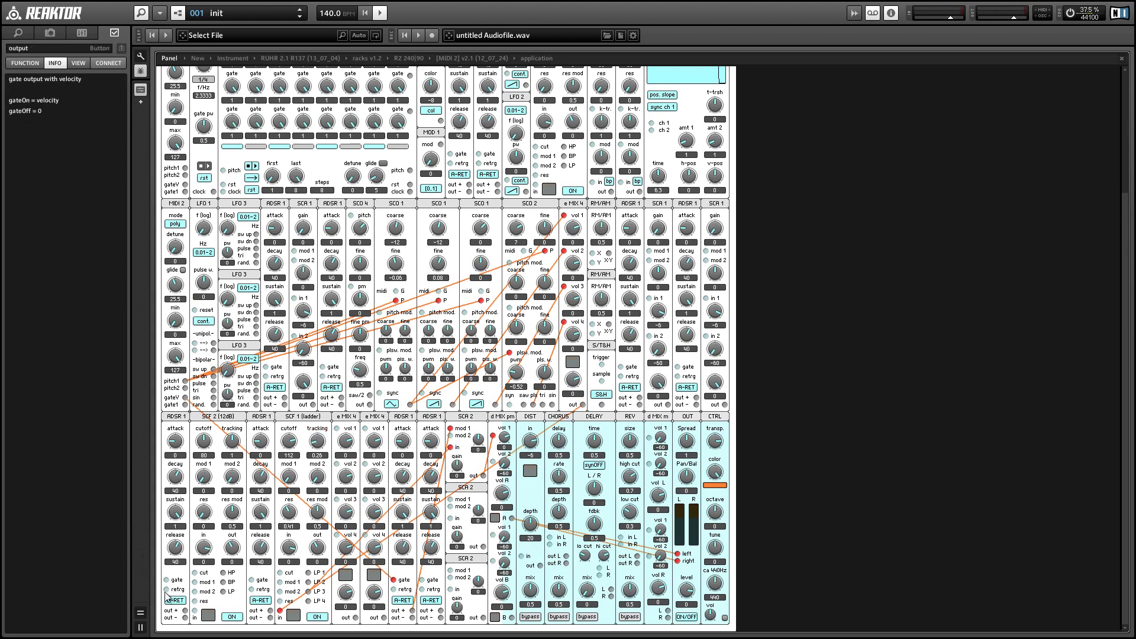
{"action": "left_click", "coordinate": [166, 580]}
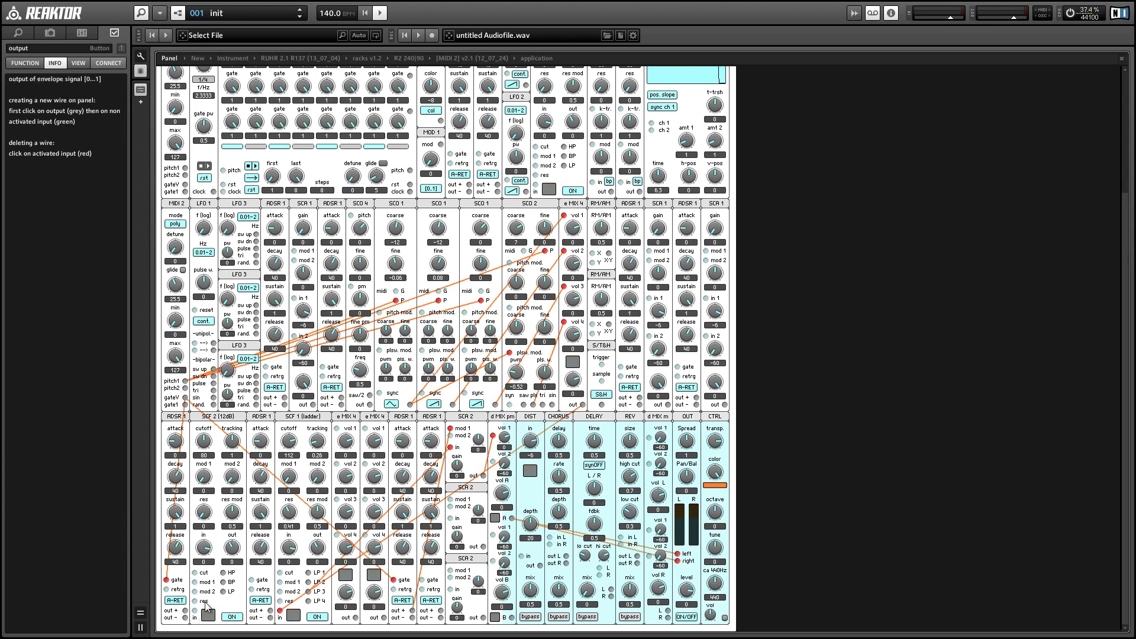
{"action": "left_click", "coordinate": [280, 573]}
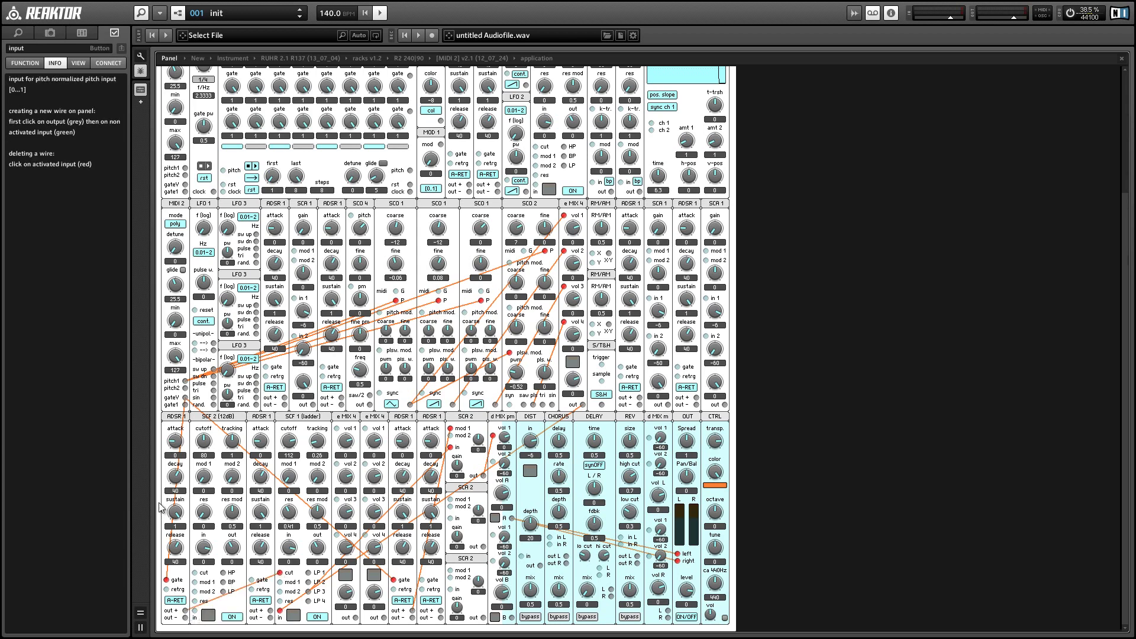
{"action": "left_click_drag", "start_coordinate": [175, 488], "coordinate": [181, 425]}
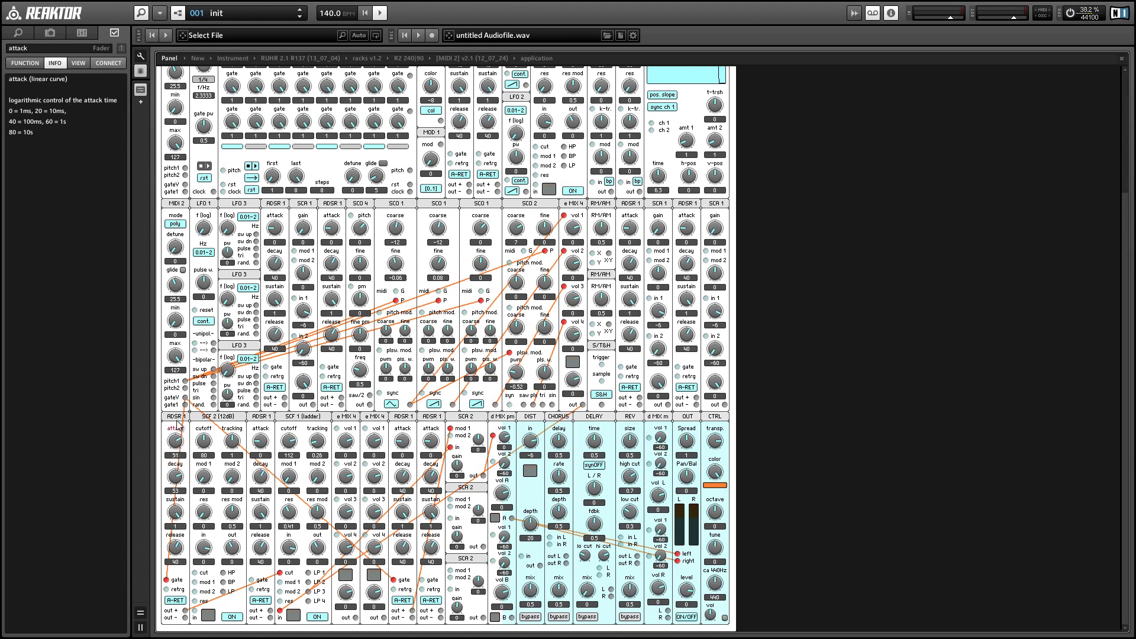
{"action": "left_click_drag", "start_coordinate": [176, 512], "coordinate": [179, 555]}
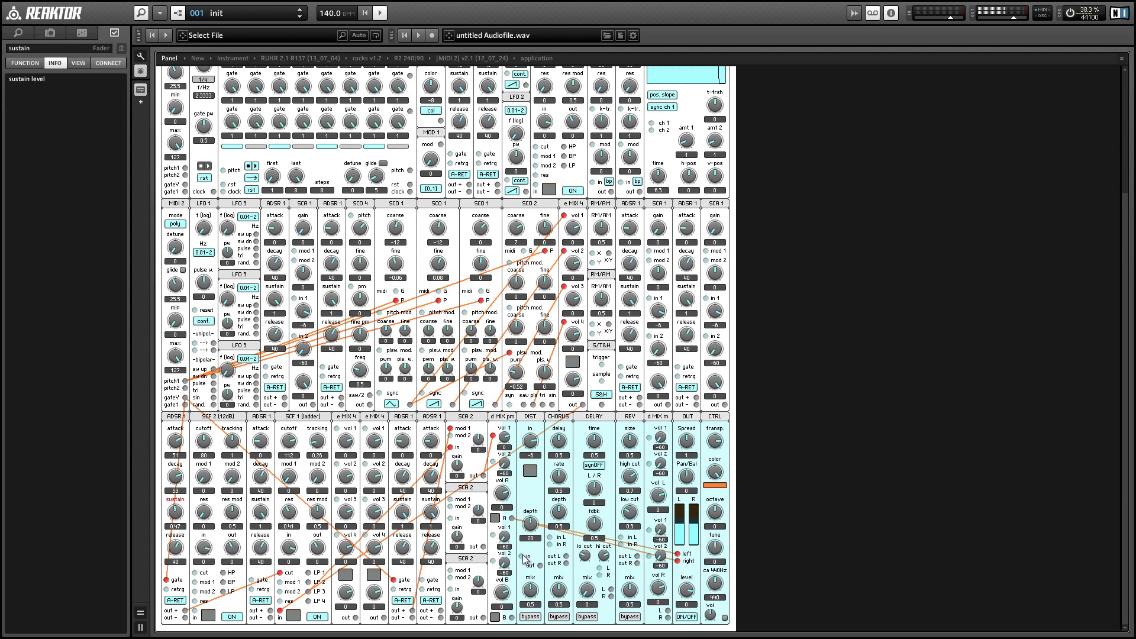
Feed d MIX pm's output into both reverb inputs, in L and in R.
{"action": "left_click", "coordinate": [512, 519]}
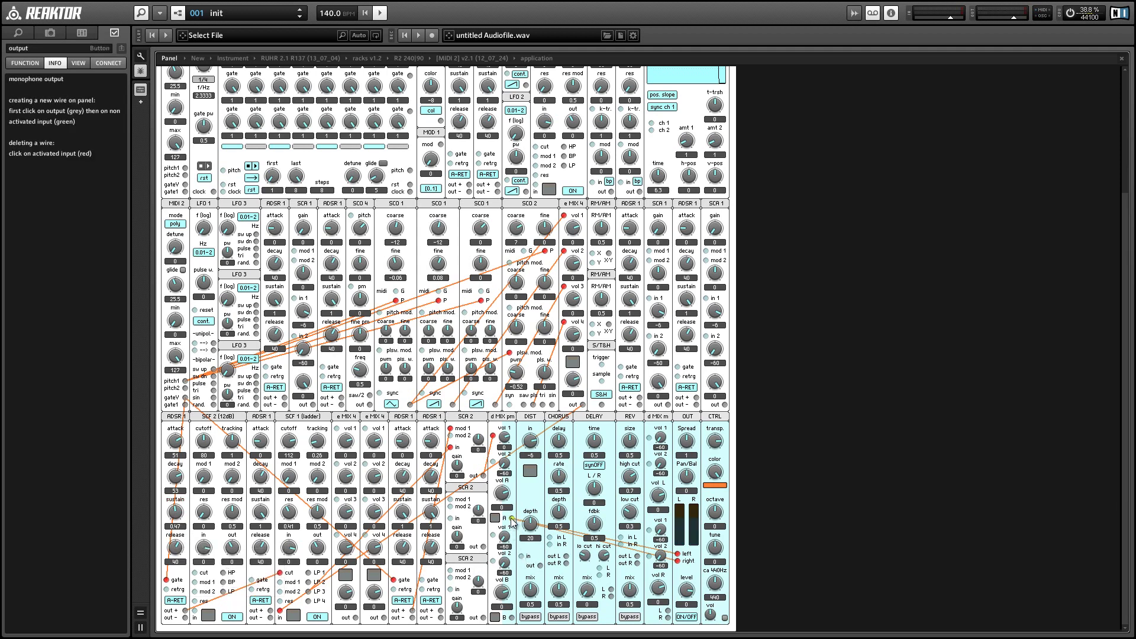
{"action": "left_click", "coordinate": [621, 537]}
{"action": "left_click", "coordinate": [620, 544]}
Connect REV out L to OUT left and REV out R to OUT right.
{"action": "left_click", "coordinate": [637, 556]}
{"action": "left_click", "coordinate": [678, 554]}
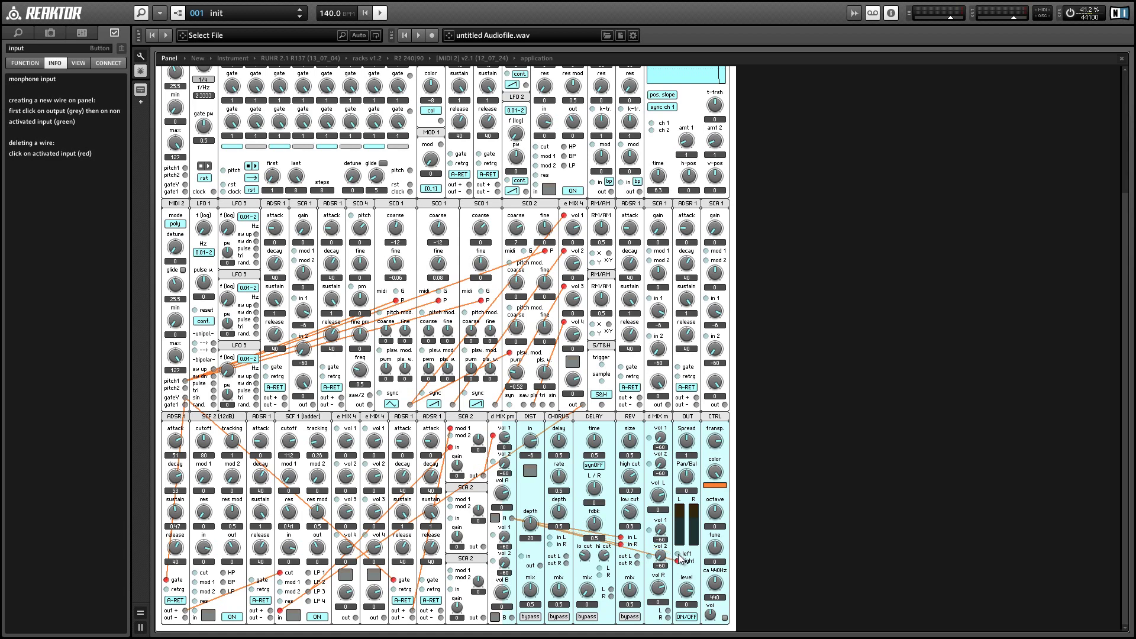
{"action": "left_click", "coordinate": [678, 554]}
{"action": "left_click", "coordinate": [637, 564]}
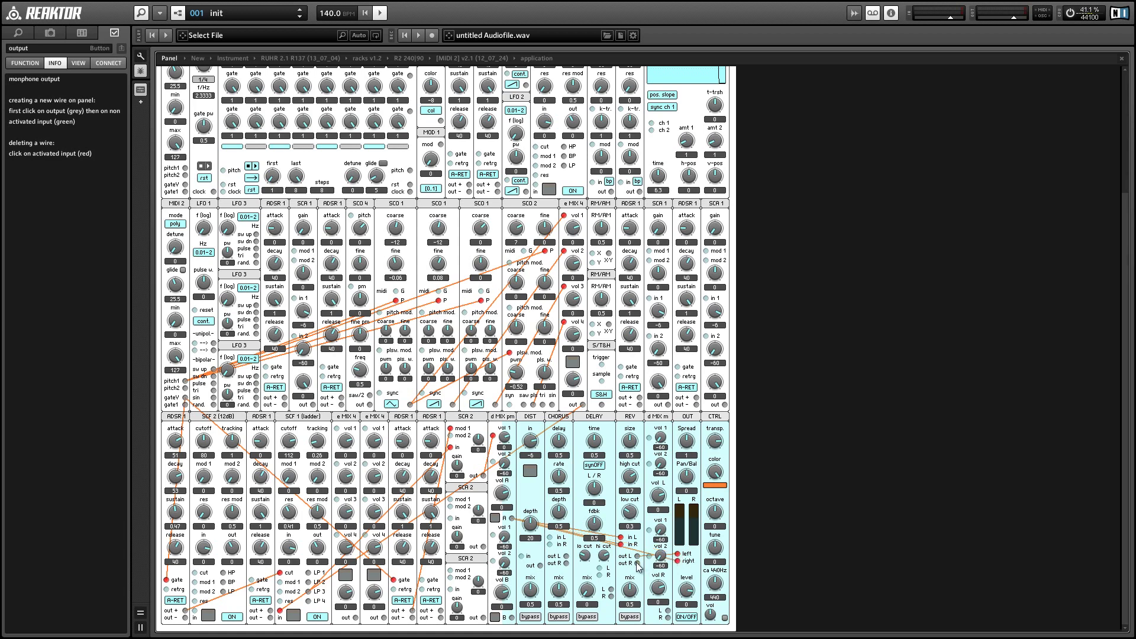
{"action": "left_click", "coordinate": [679, 562]}
Briefly bypass the SCF 1 ladder filter to compare, then switch the REV reverb on.
{"action": "left_click", "coordinate": [319, 616]}
{"action": "left_click", "coordinate": [318, 617]}
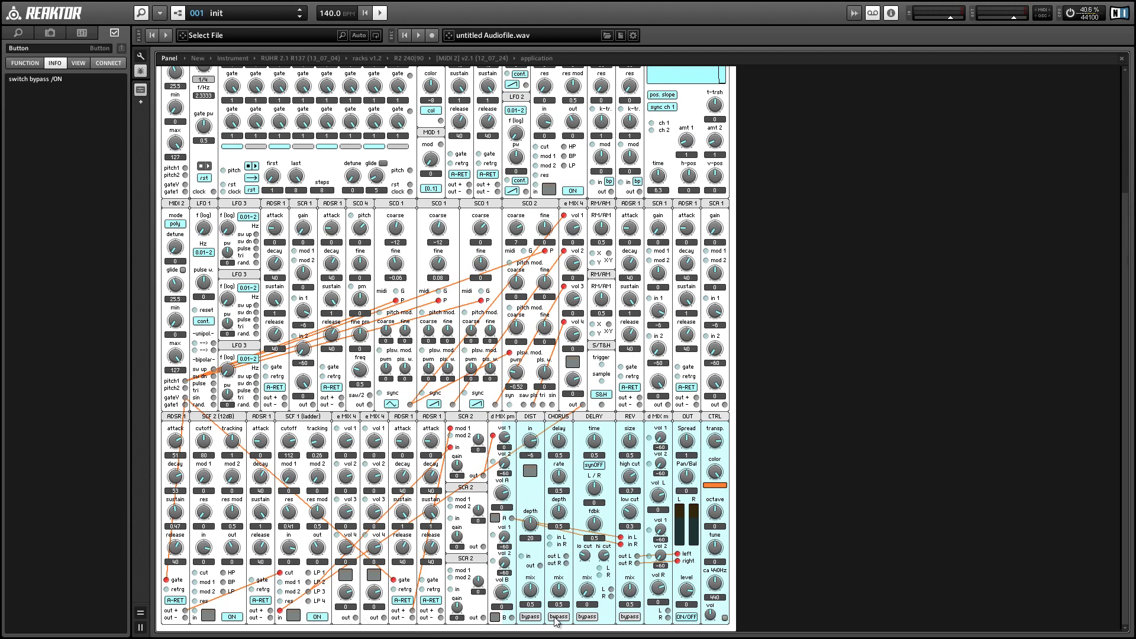
{"action": "left_click", "coordinate": [630, 617]}
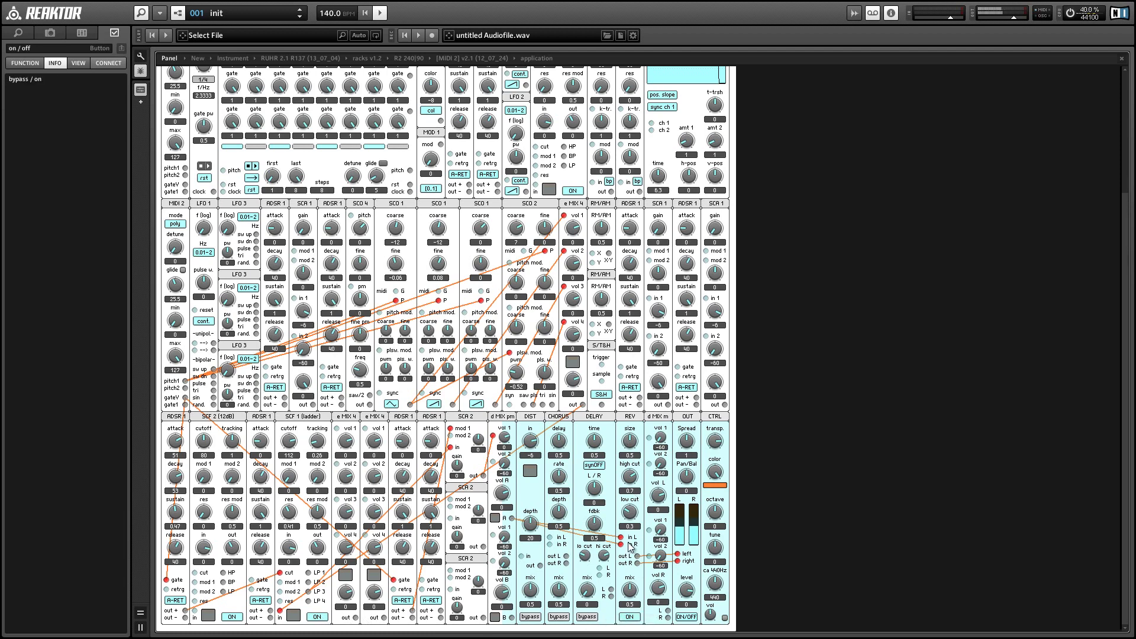
Set reverb mix to 0.72 and low cut to 0.08, then select the d MIX vol 1 control.
{"action": "left_click_drag", "start_coordinate": [633, 592], "coordinate": [631, 582]}
{"action": "left_click_drag", "start_coordinate": [631, 509], "coordinate": [632, 436]}
{"action": "left_click", "coordinate": [507, 439]}
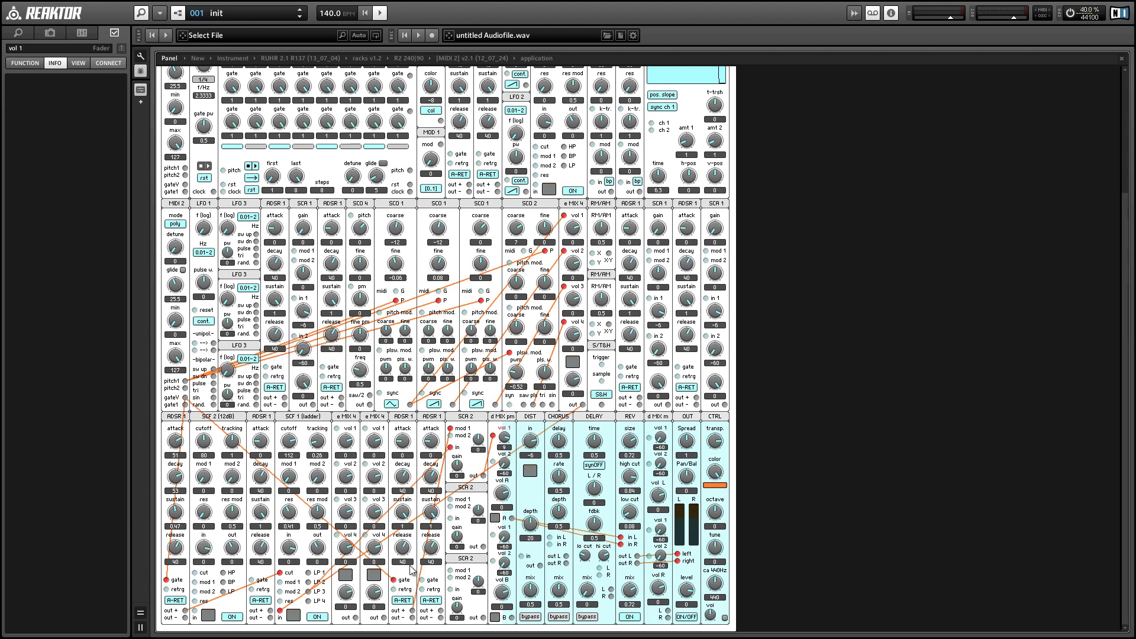
Clear the module selection, scroll up to the RUHR header, and reset CLOCK1 with its rst button.
{"action": "left_click", "coordinate": [813, 475]}
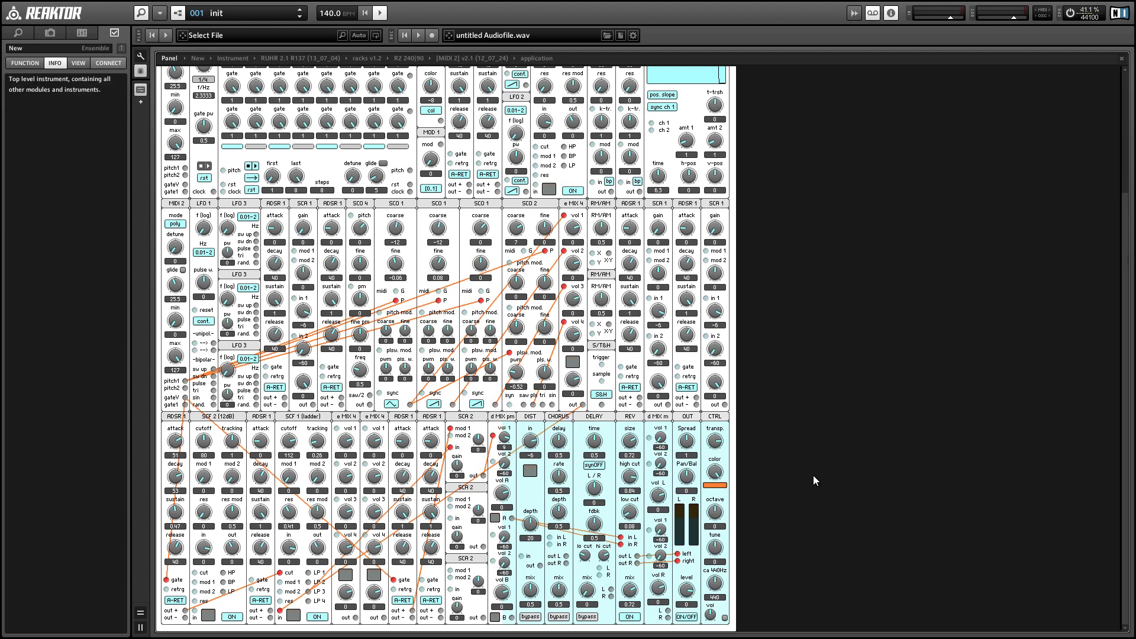
{"action": "scroll", "coordinate": [762, 457], "scroll_direction": "up", "scroll_amount": 5}
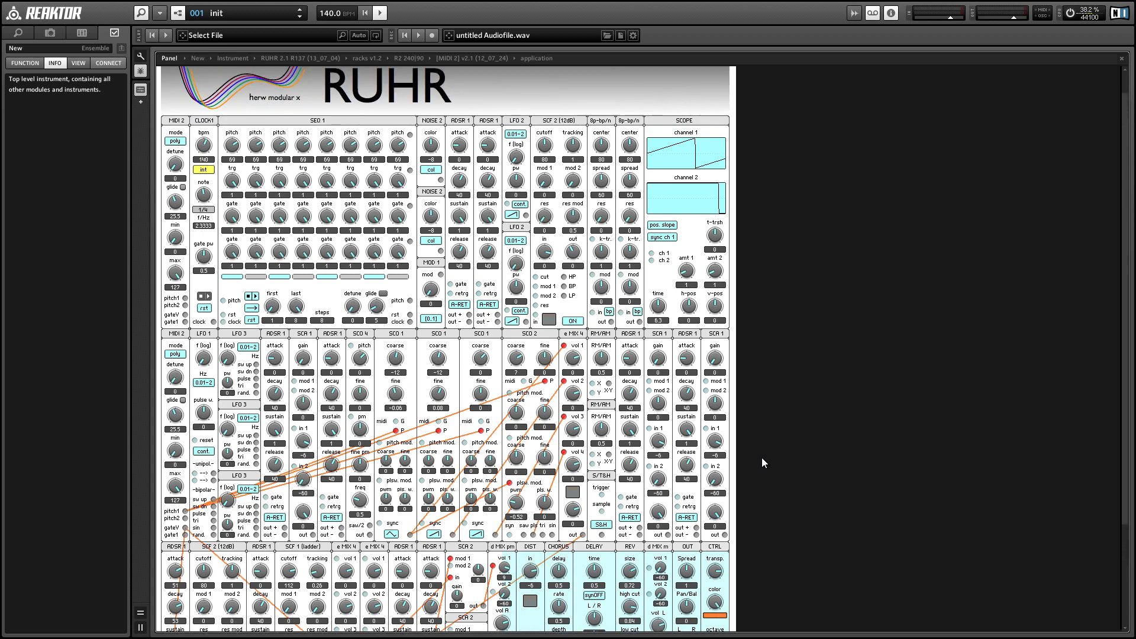
{"action": "left_click", "coordinate": [202, 306]}
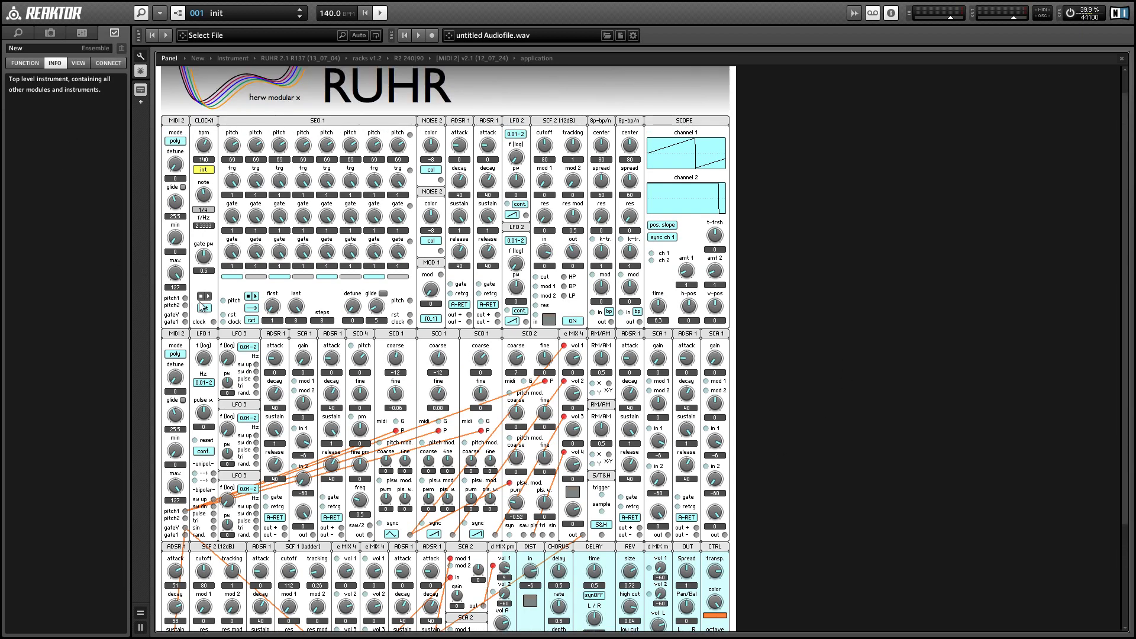